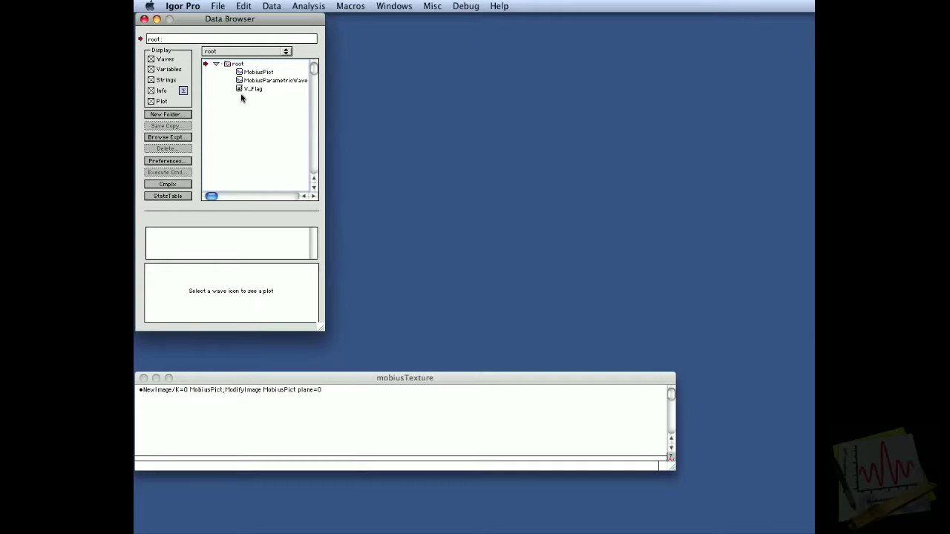
Inspect the MobiusParametricWave and MobiusPict waves, and view MobiusPict as a full image plot before closing it
click(238, 82)
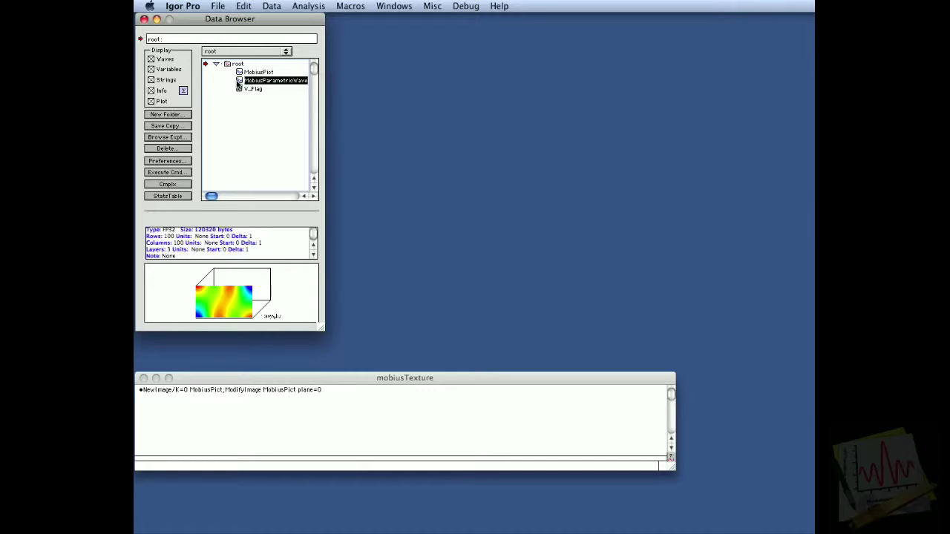
click(239, 72)
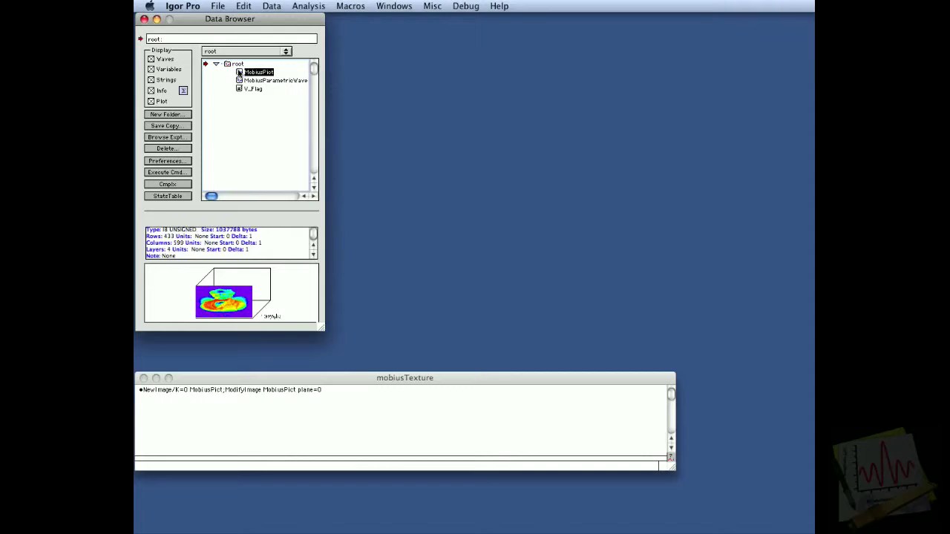
double_click(212, 300)
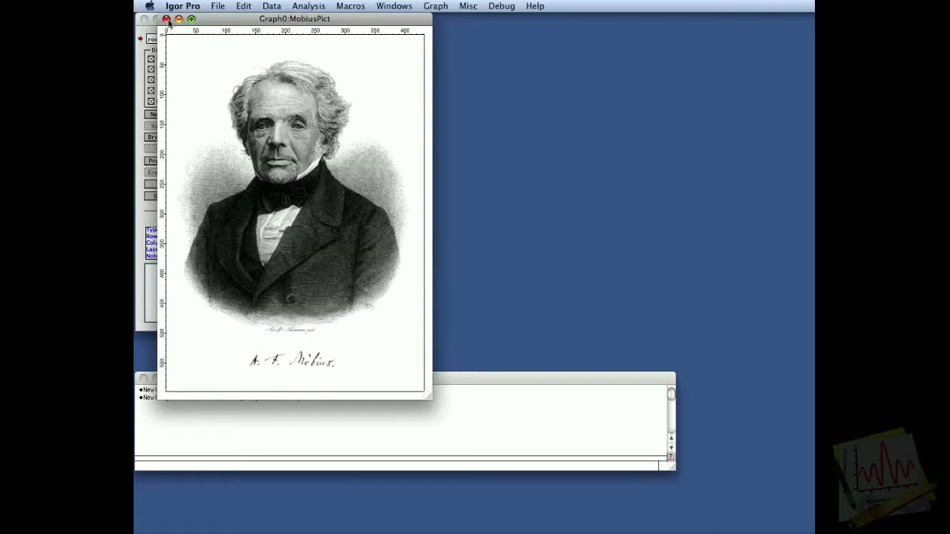
click(167, 19)
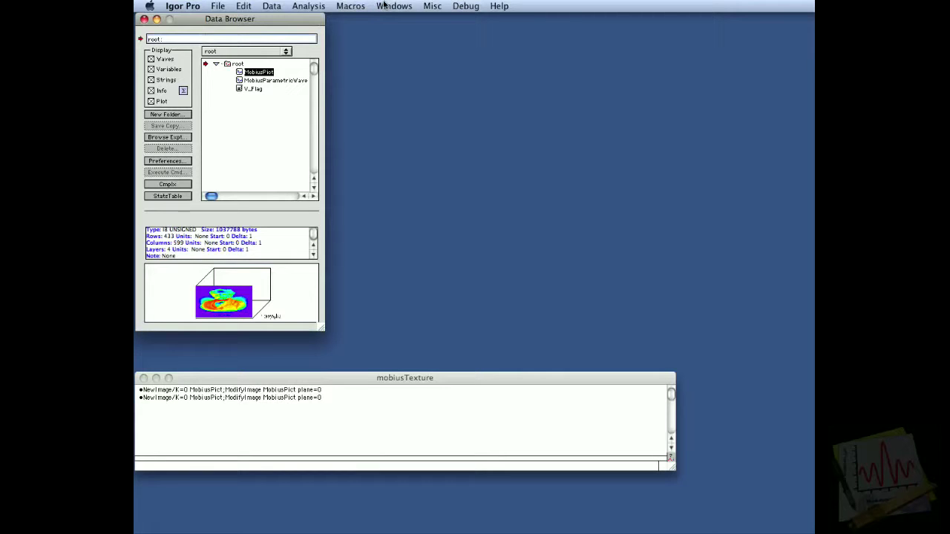
Create a new empty 3D plot window using the Other 3D plot type
click(384, 4)
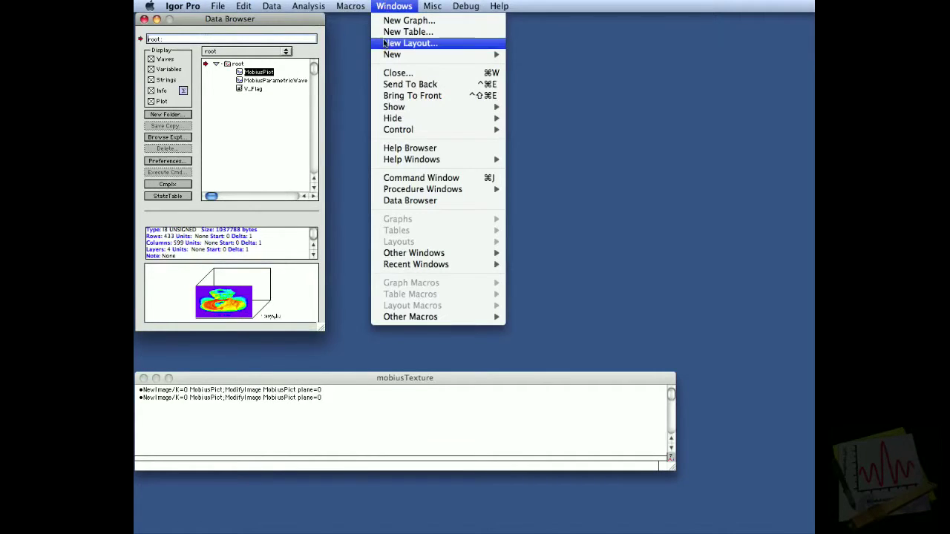
mouse_move(385, 55)
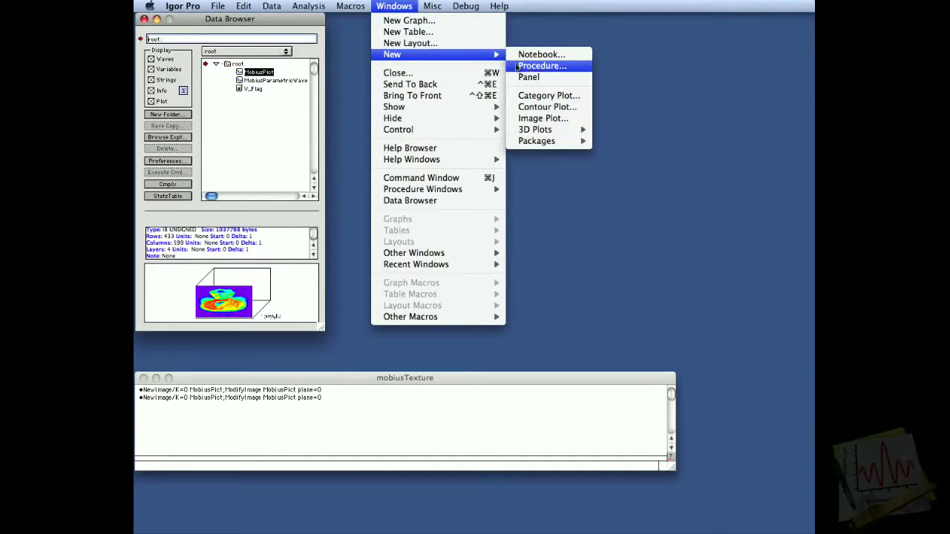
mouse_move(548, 136)
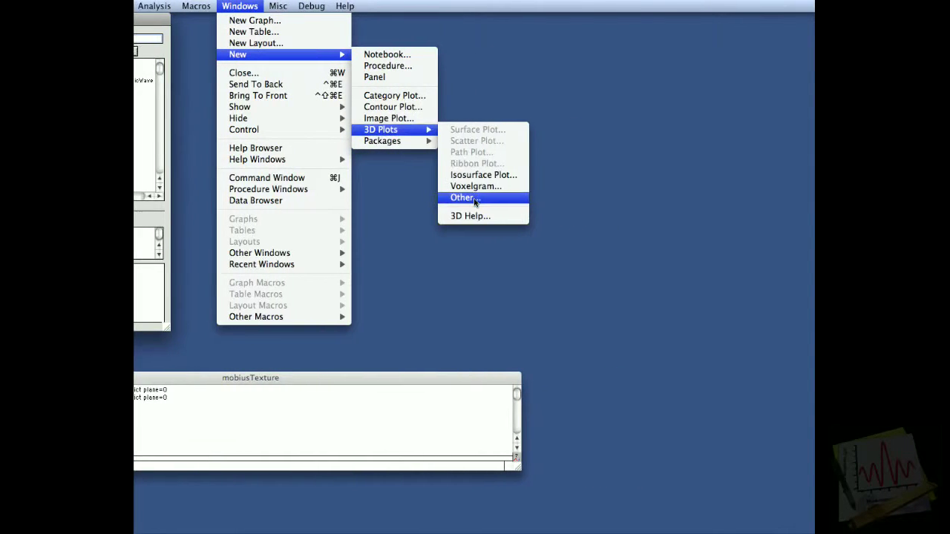
click(473, 197)
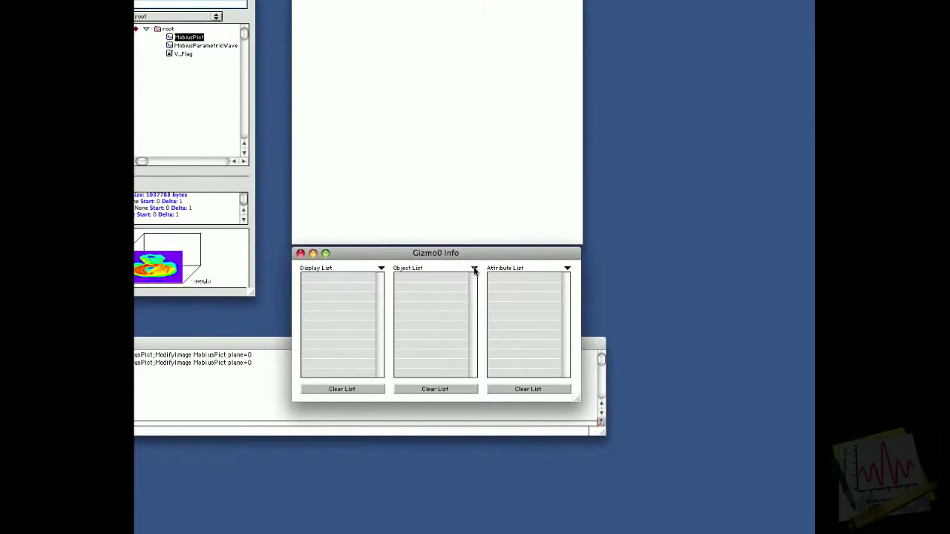
Append a surface object with source type Parametric wave, using the Mobius parametric wave as its surface wave
click(474, 271)
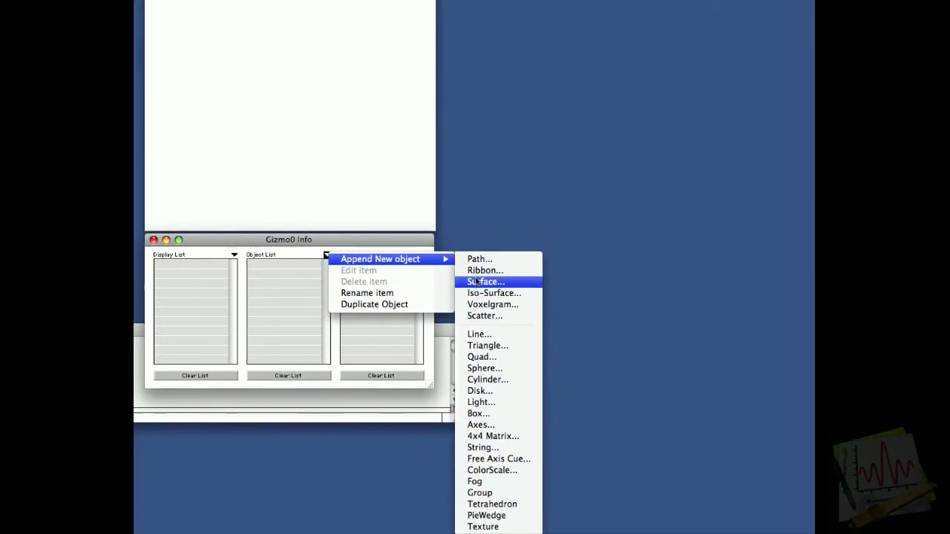
click(479, 283)
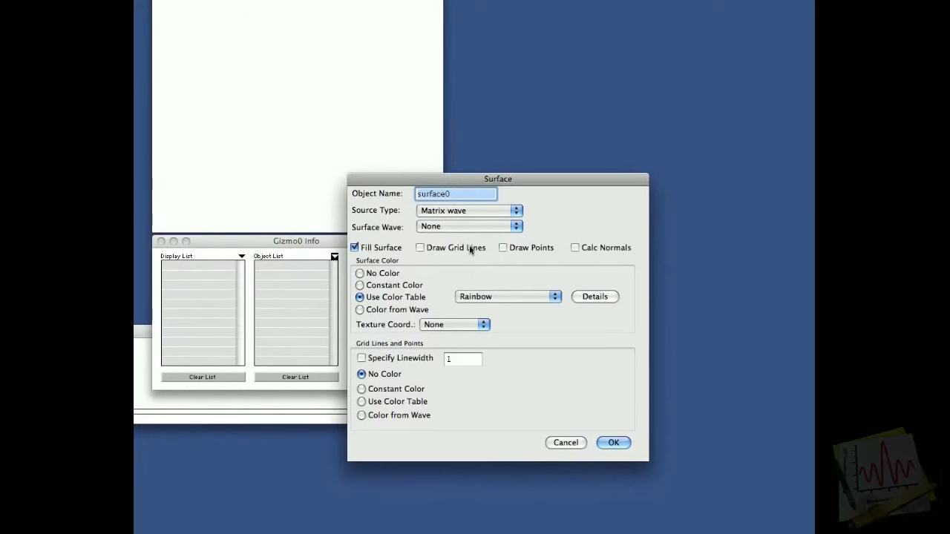
click(462, 210)
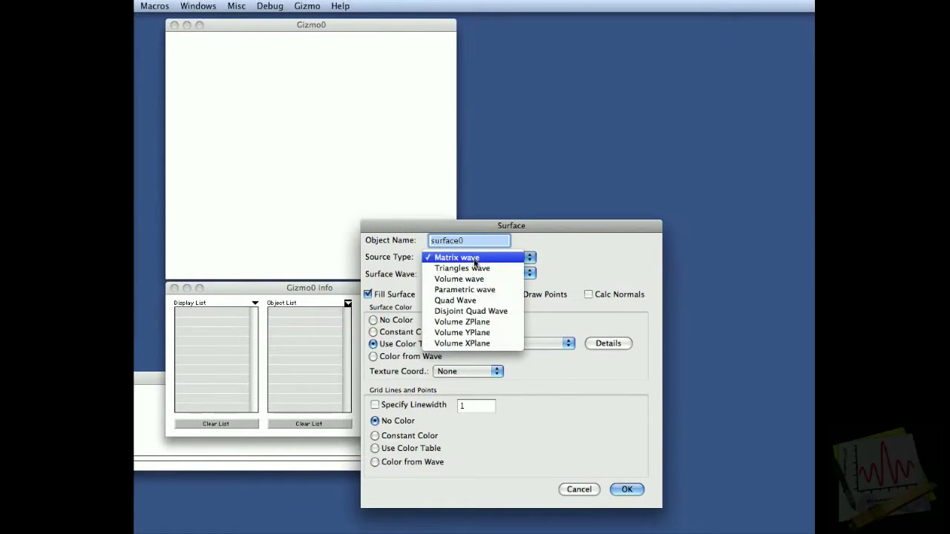
click(468, 289)
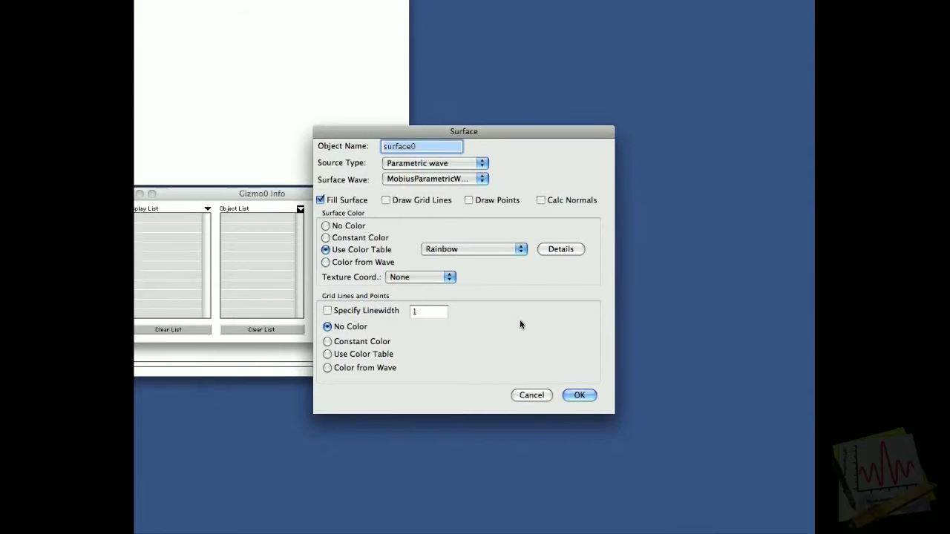
click(579, 395)
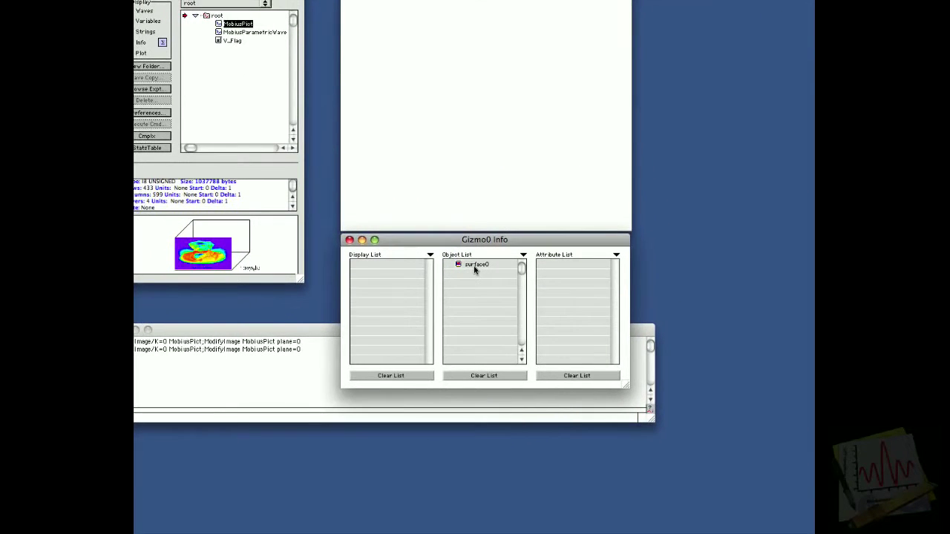
Add the surface0 object to the display list so that it is drawn in the 3D plot
click(475, 265)
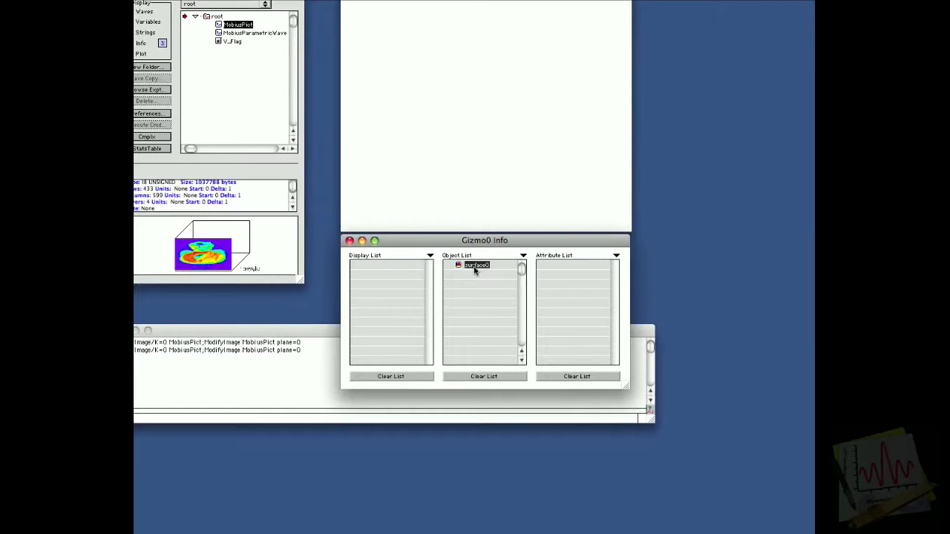
drag(475, 271, 409, 271)
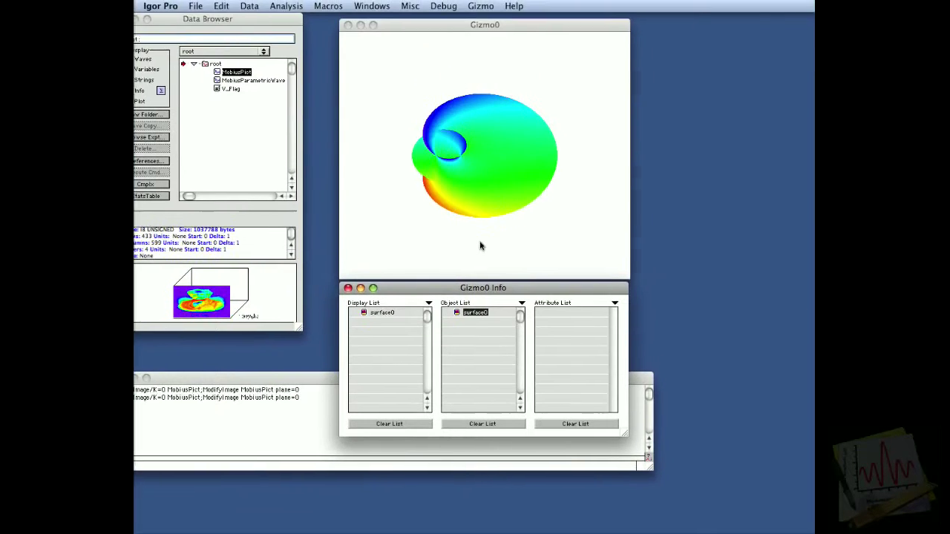
drag(500, 201, 582, 163)
drag(556, 211, 403, 174)
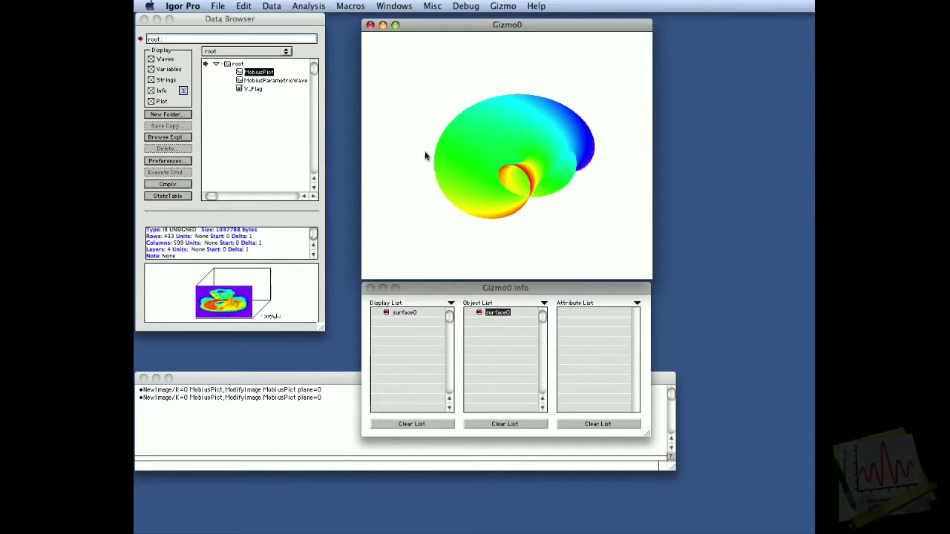
Set the background color of the 3D plot to light orange
right_click(425, 156)
click(429, 157)
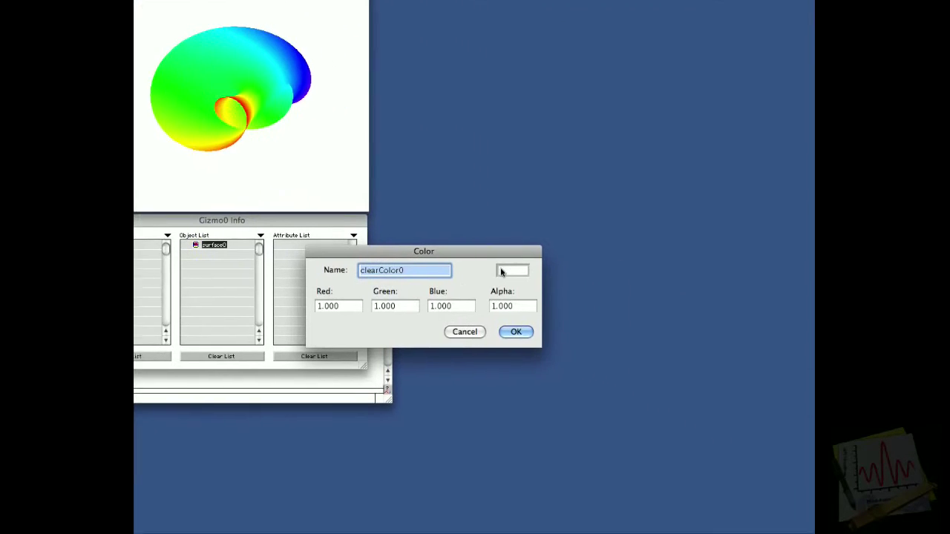
click(786, 339)
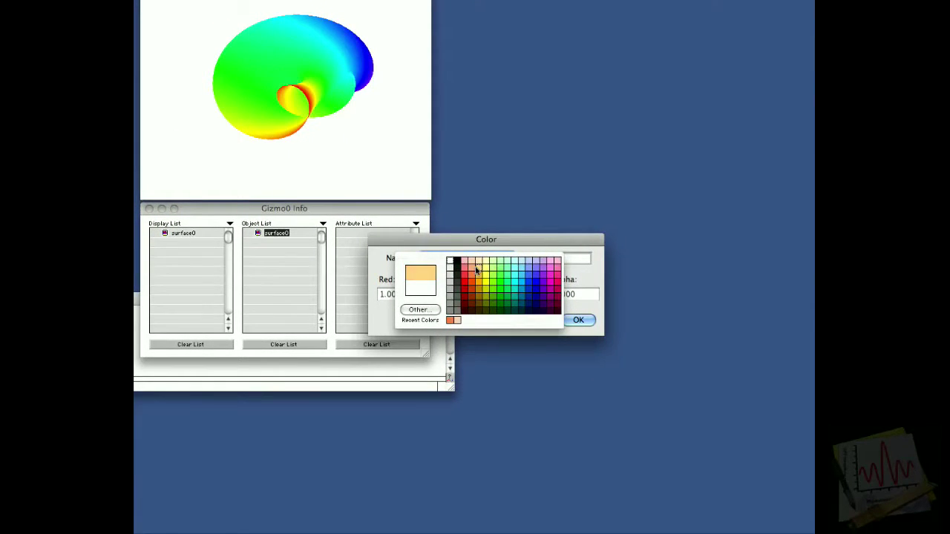
click(475, 271)
click(576, 320)
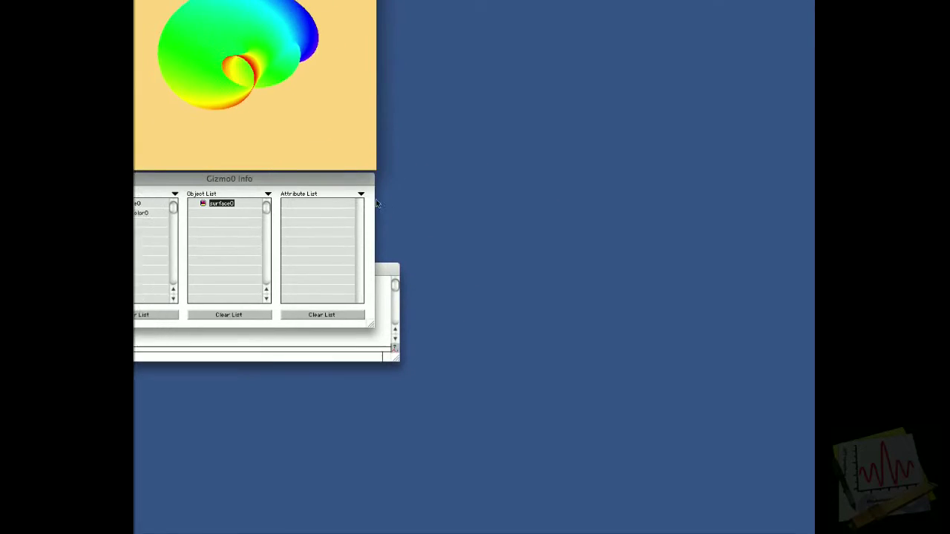
drag(428, 239, 394, 150)
drag(470, 156, 401, 138)
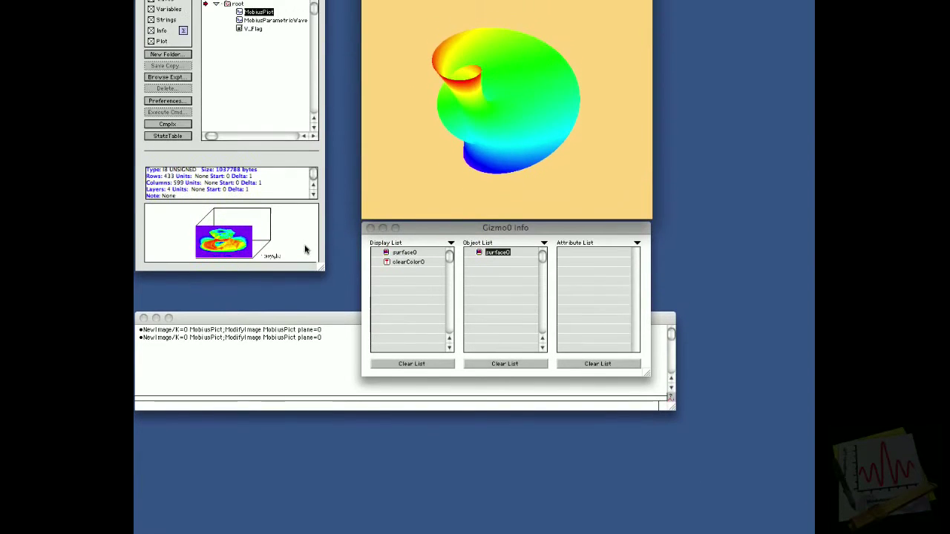
Extract the first plane of the MobiusPict image by running ImageTransform/P=0 getPlane MobiusPict
click(255, 103)
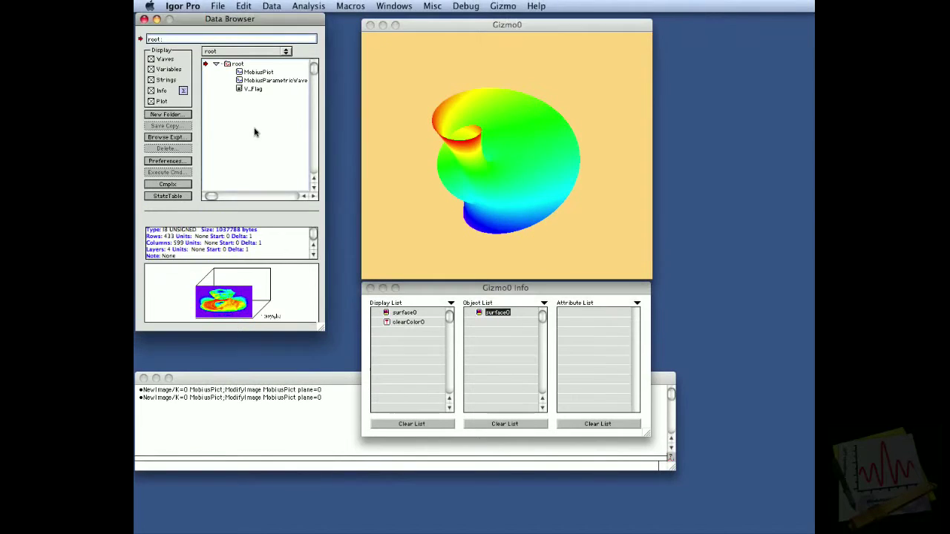
click(239, 75)
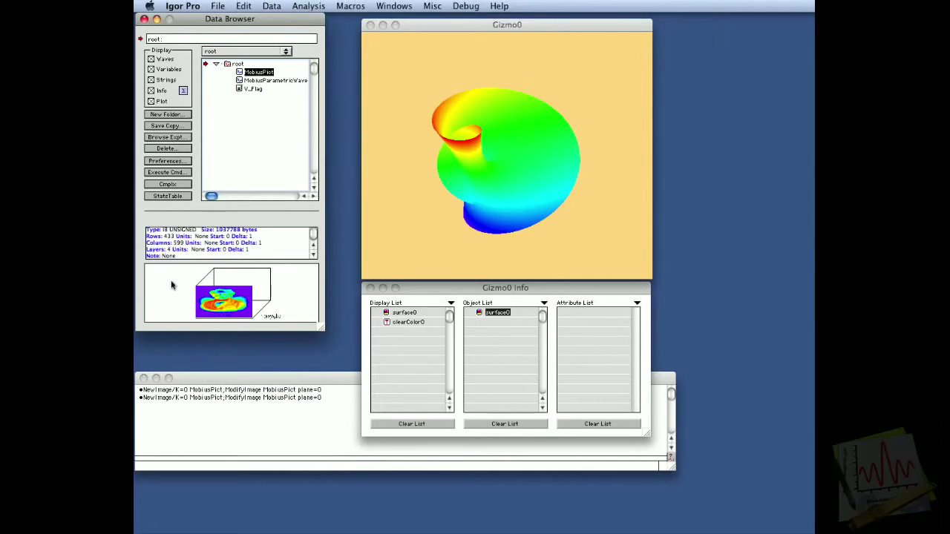
click(178, 416)
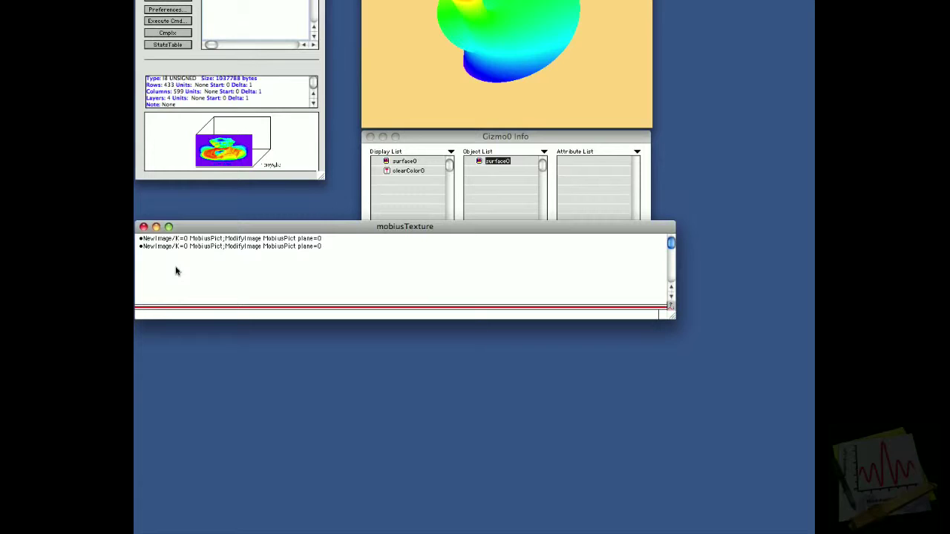
text(ImageTransform/P=0 getPlane MobiusPict)
key(Return)
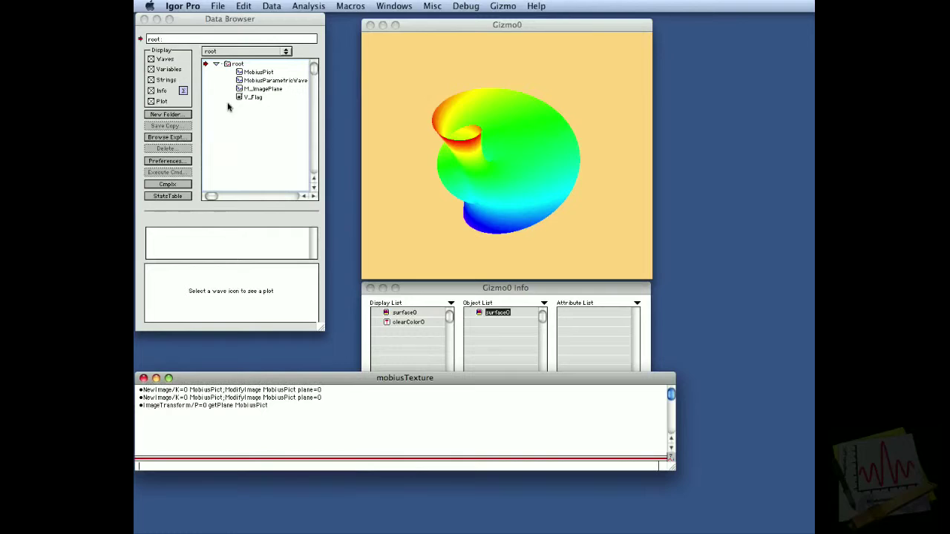
Check the M_ImagePlane wave and convert it to a texture by running ImageTransform/TEXT=5 imageToTexture M_ImagePlane
click(239, 89)
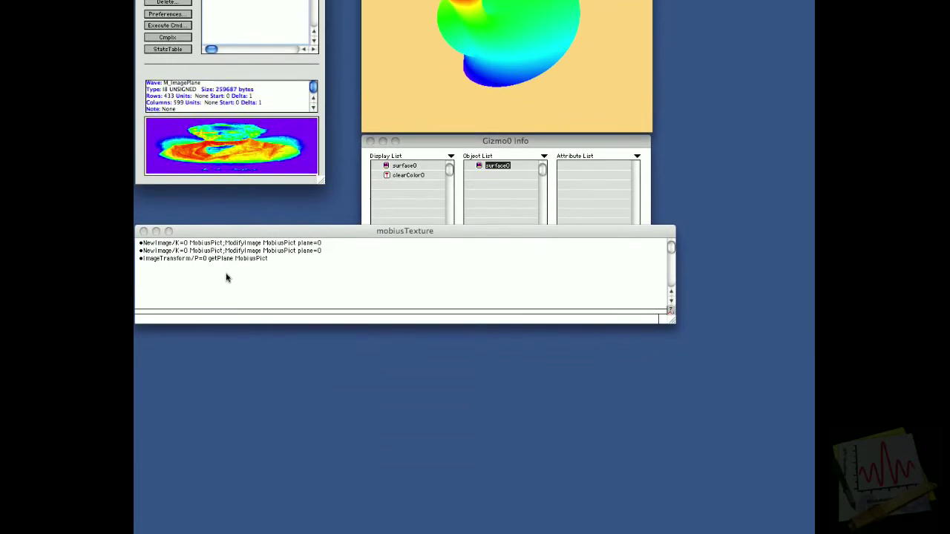
click(228, 316)
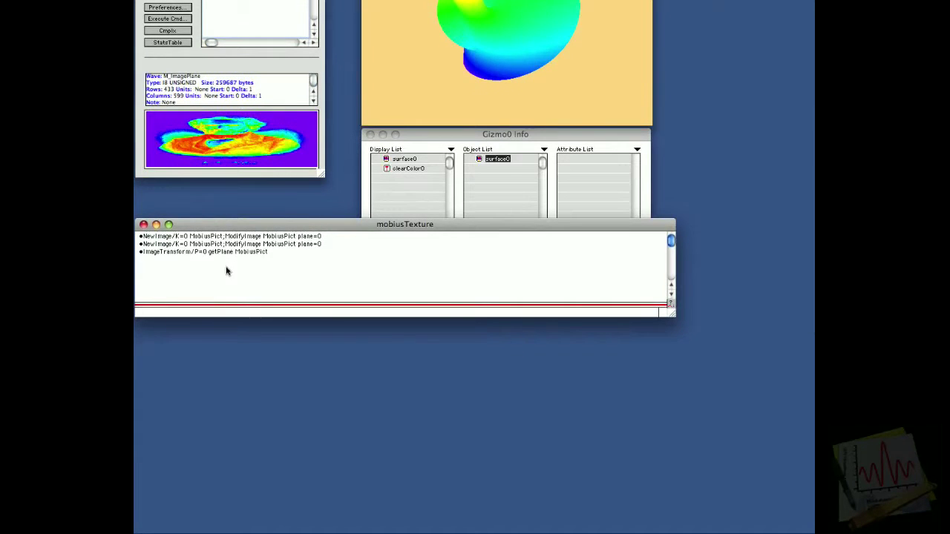
text(ImageTransform/TEXT=5)
text(imageToTexture )
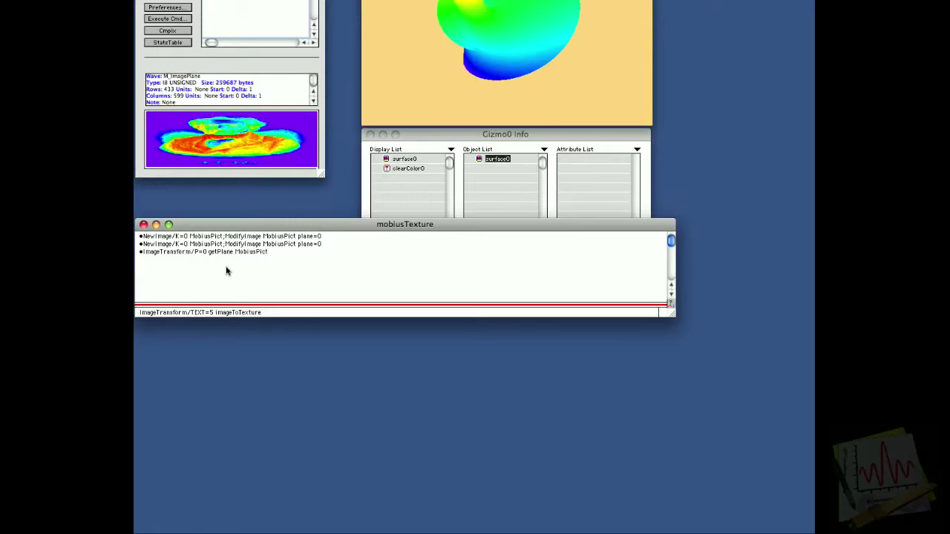
text(M_ImagePlane)
key(Return)
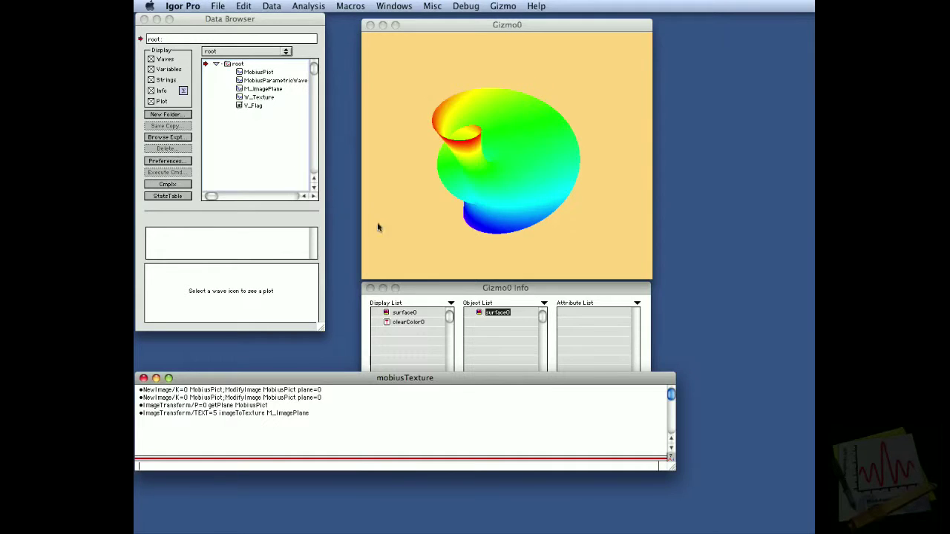
Append a new group object to the 3D plot's object list and move its info window aside
click(421, 288)
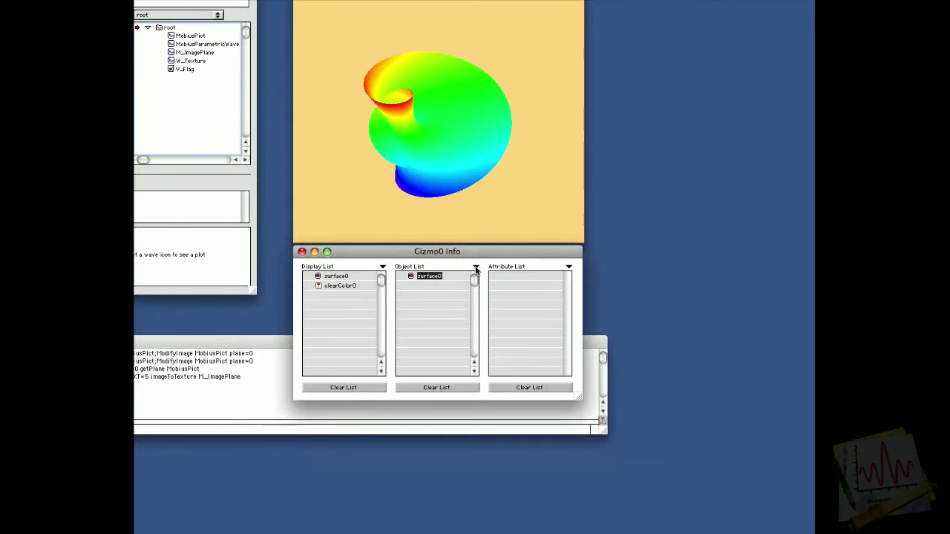
click(476, 268)
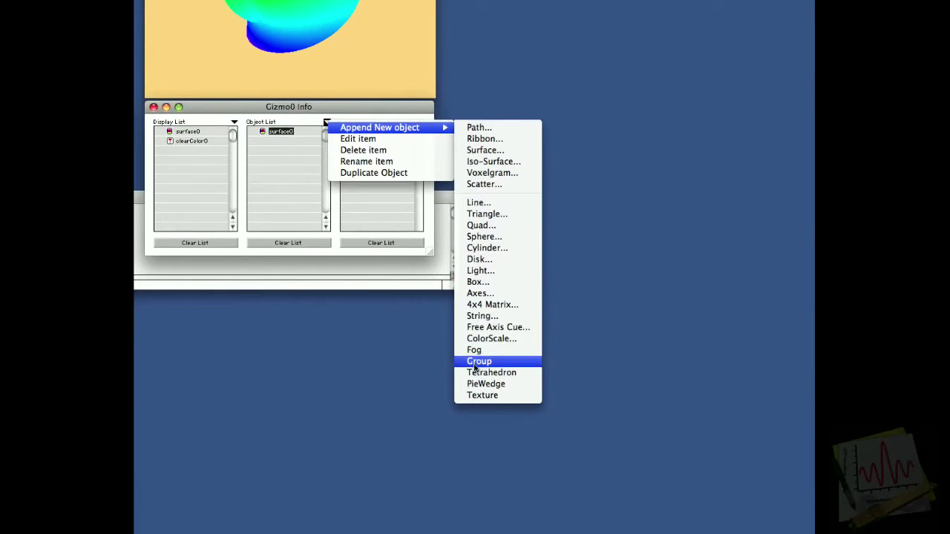
click(475, 363)
drag(469, 255, 497, 255)
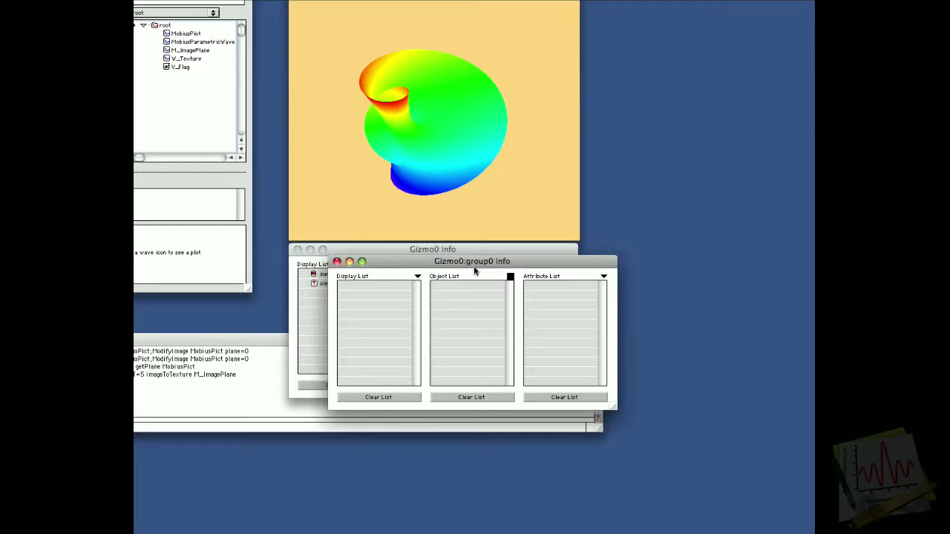
Append a texture object to the group's object list using source wave W_Texture, format GL_RGBA, width 256 and height 256
click(510, 279)
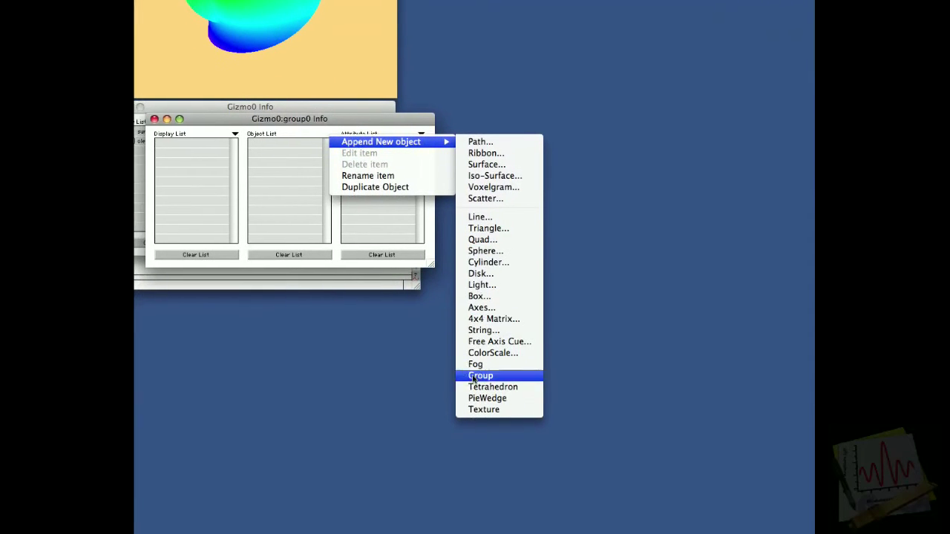
click(475, 409)
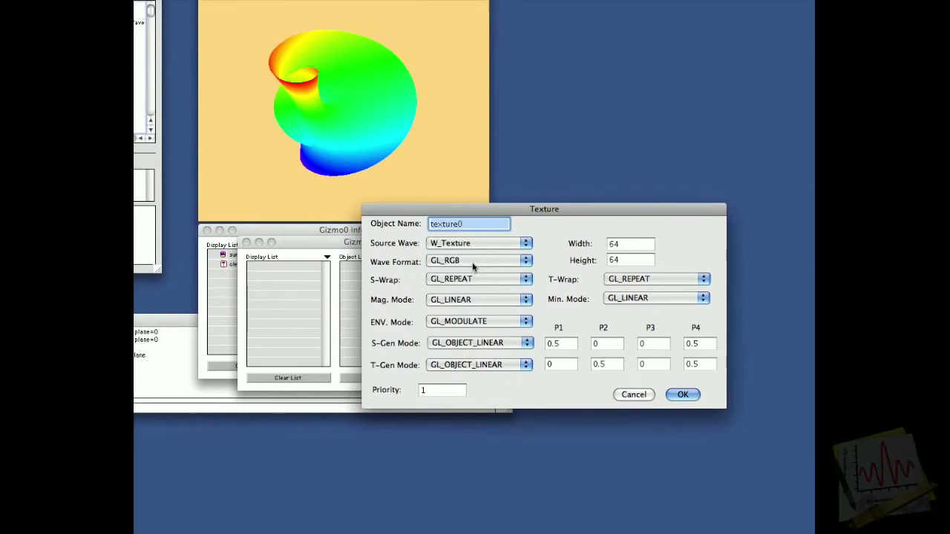
click(475, 255)
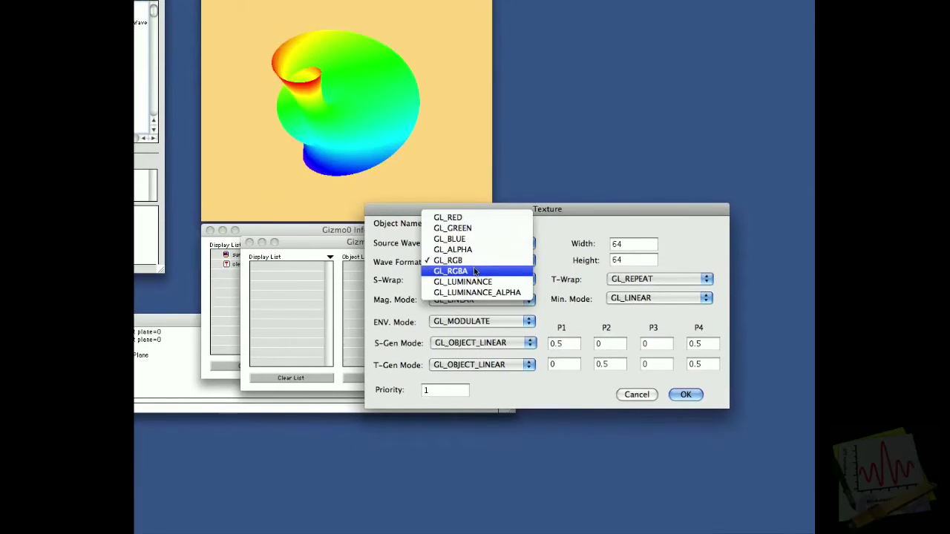
click(475, 270)
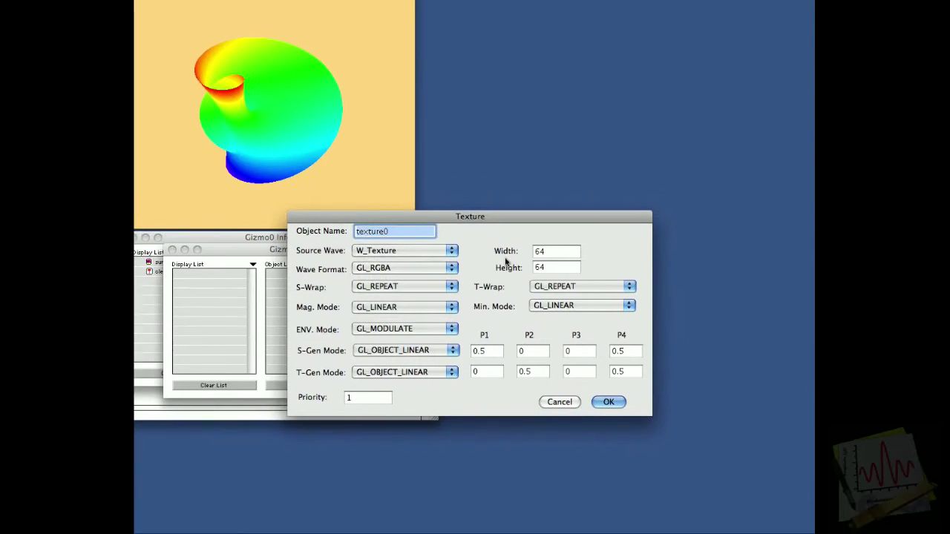
double_click(478, 270)
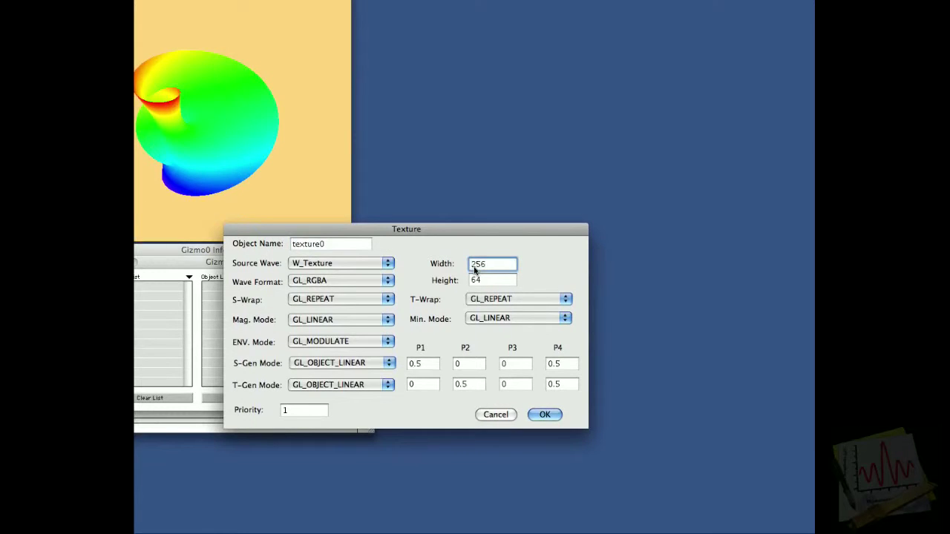
double_click(480, 279)
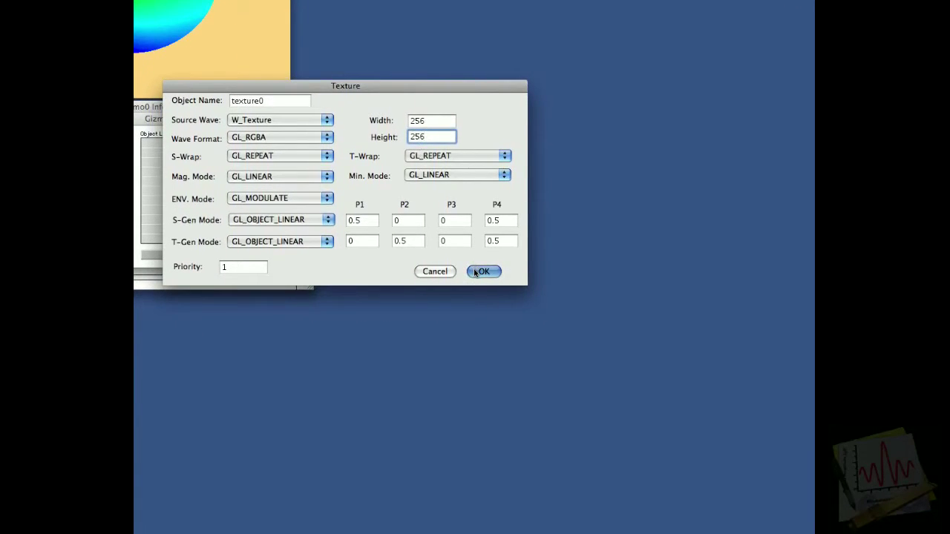
click(478, 271)
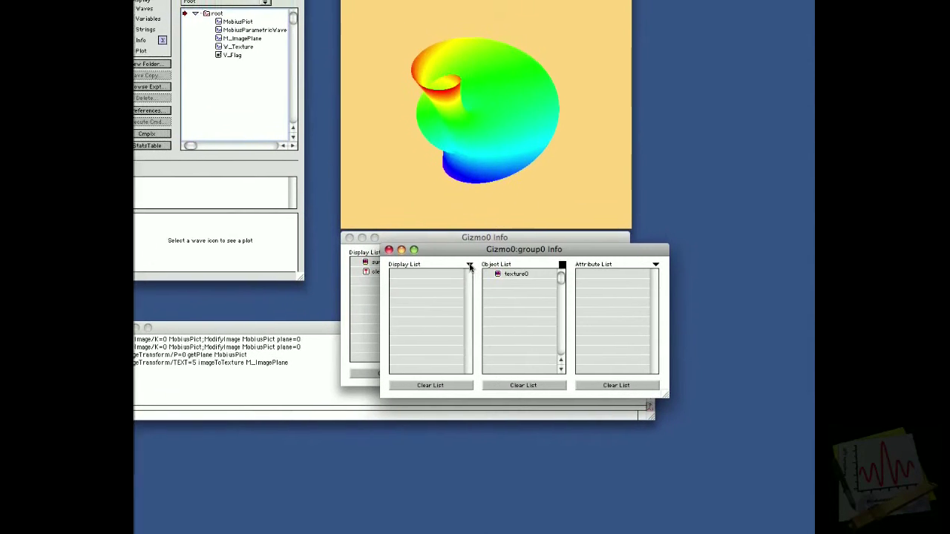
Append a Matrix Mode operation set to GL_TEXTURE to the group's display list
click(474, 269)
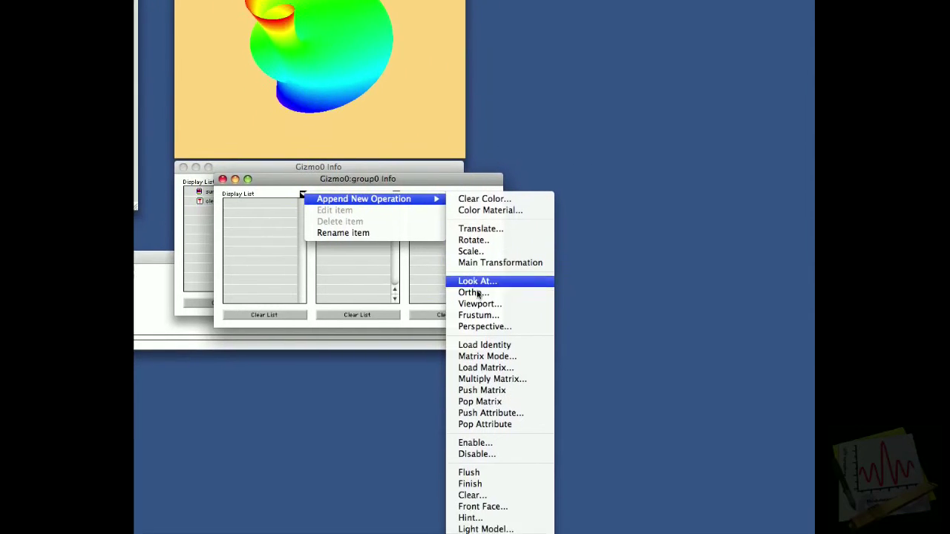
click(474, 296)
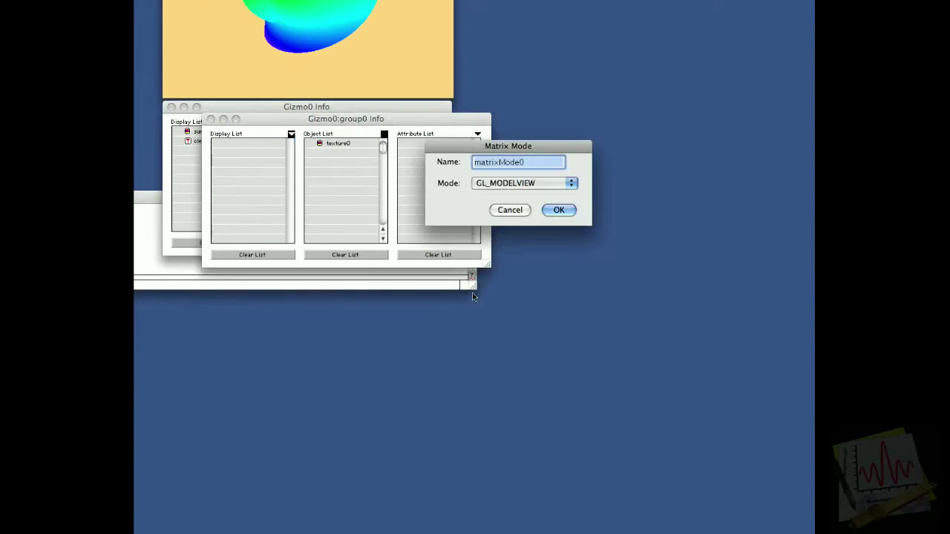
click(514, 187)
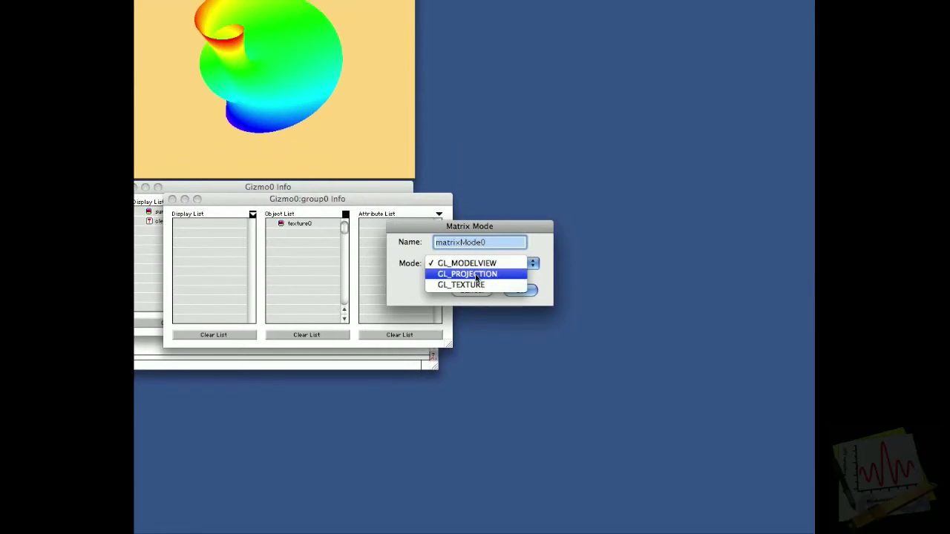
click(461, 285)
click(482, 265)
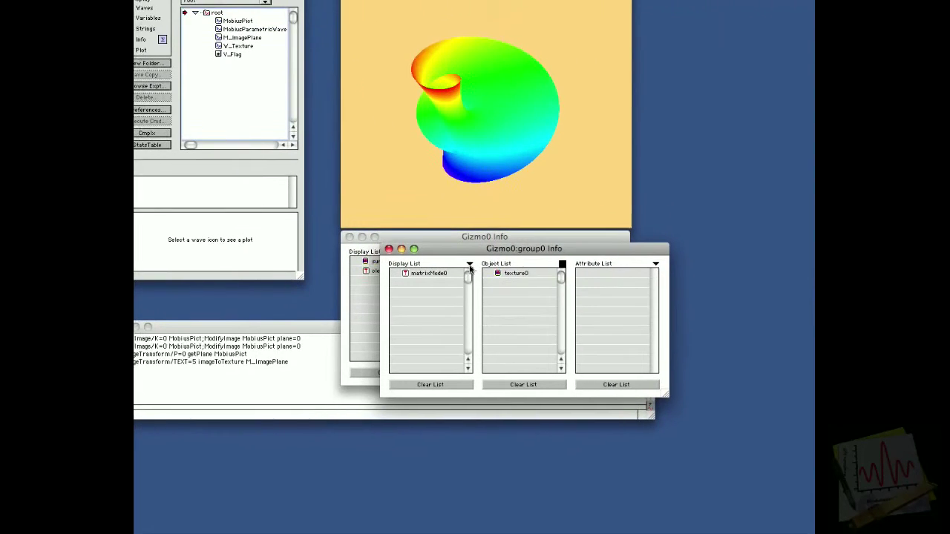
Append a Load Identity operation after the matrix mode in the group's display list
click(469, 266)
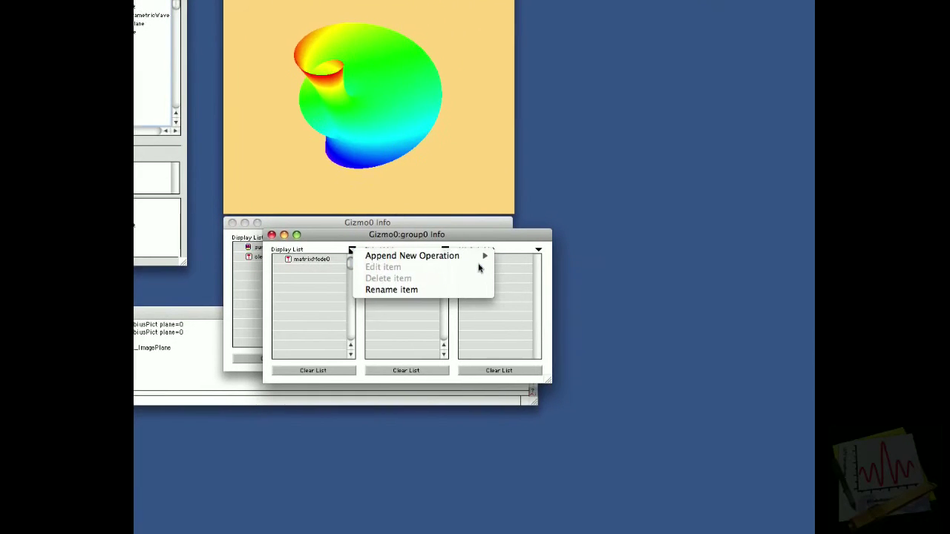
mouse_move(501, 260)
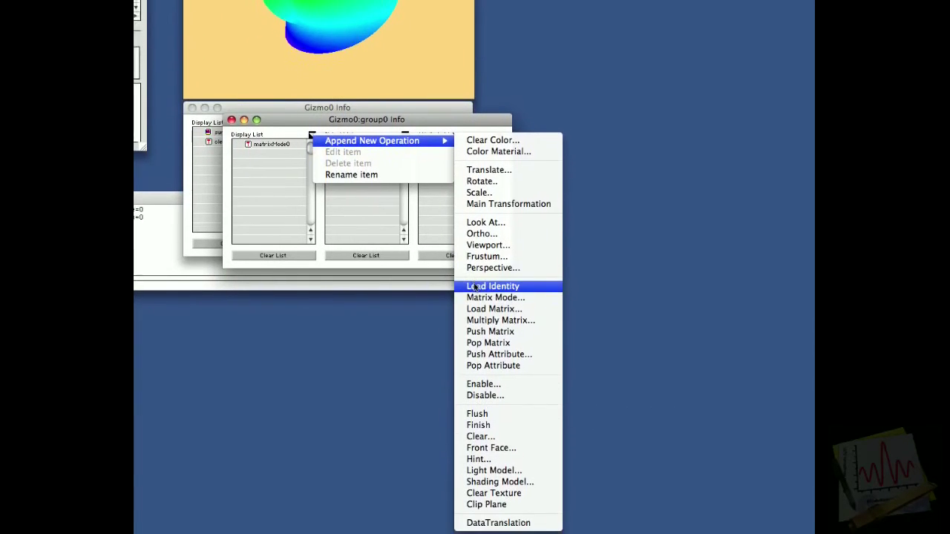
click(488, 341)
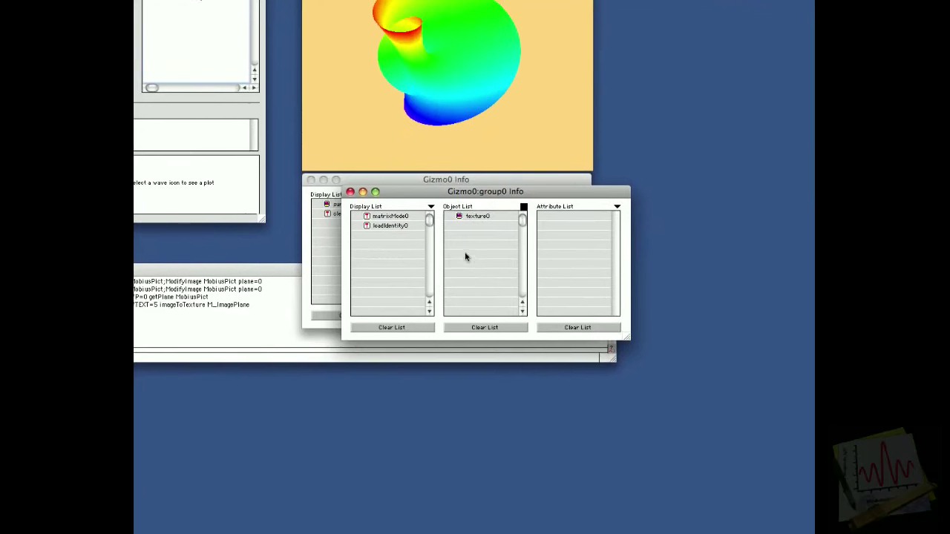
Append a Rotate operation to the group's display list with angle 0 and its Z component set to 1
click(475, 267)
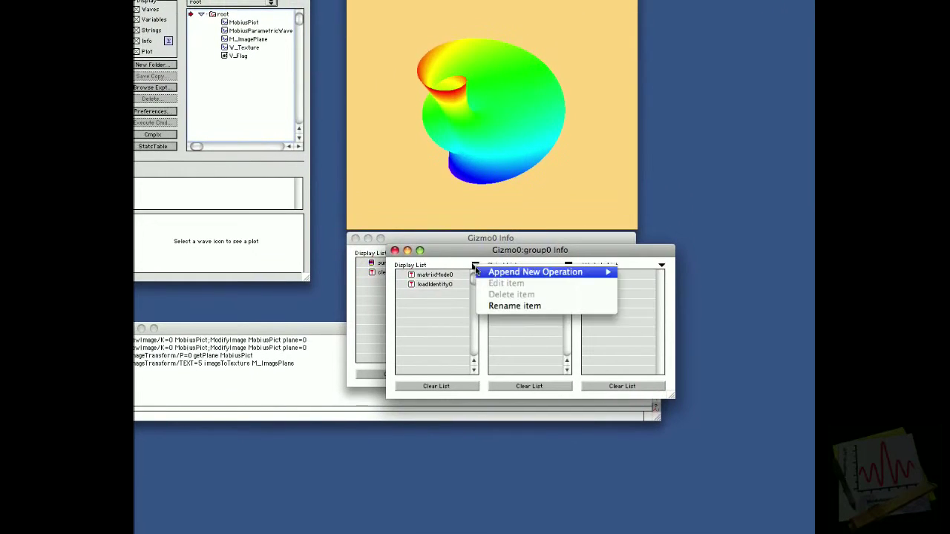
mouse_move(477, 272)
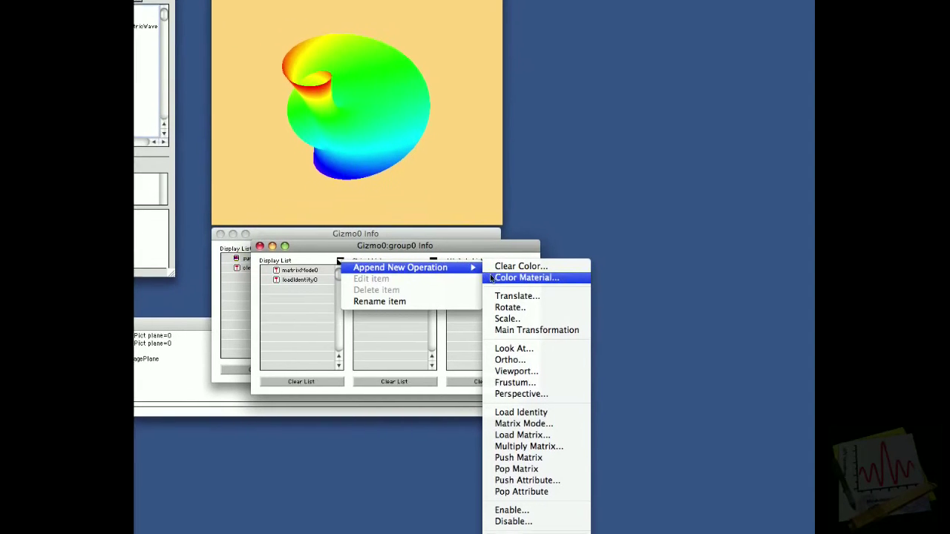
click(510, 307)
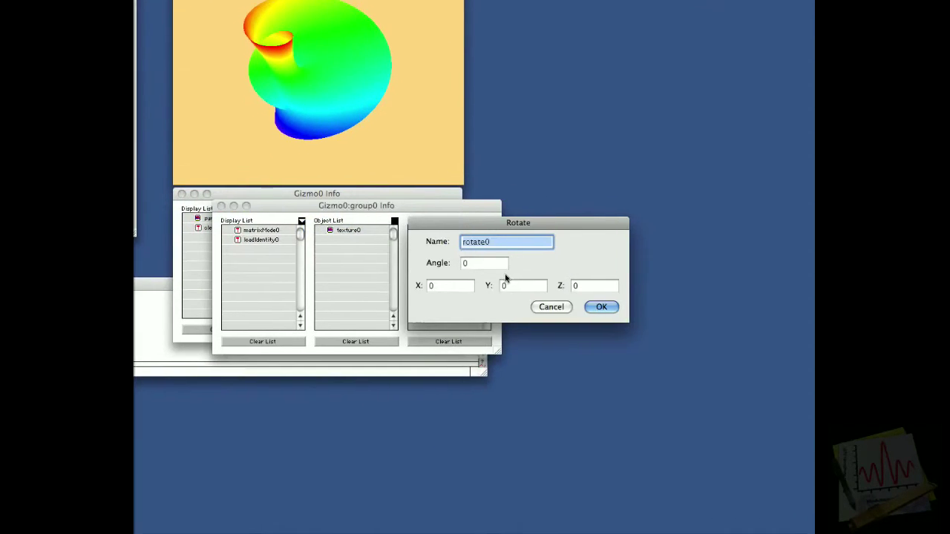
click(575, 287)
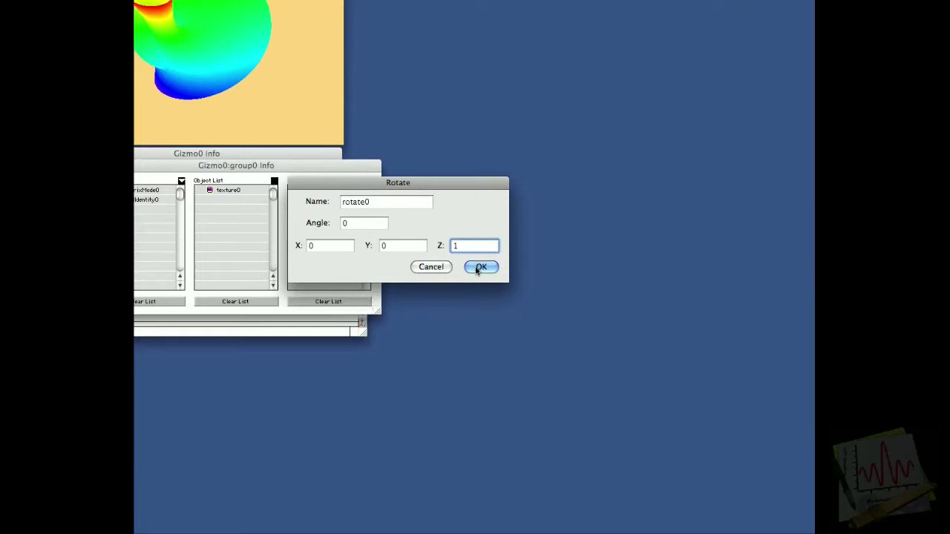
click(480, 267)
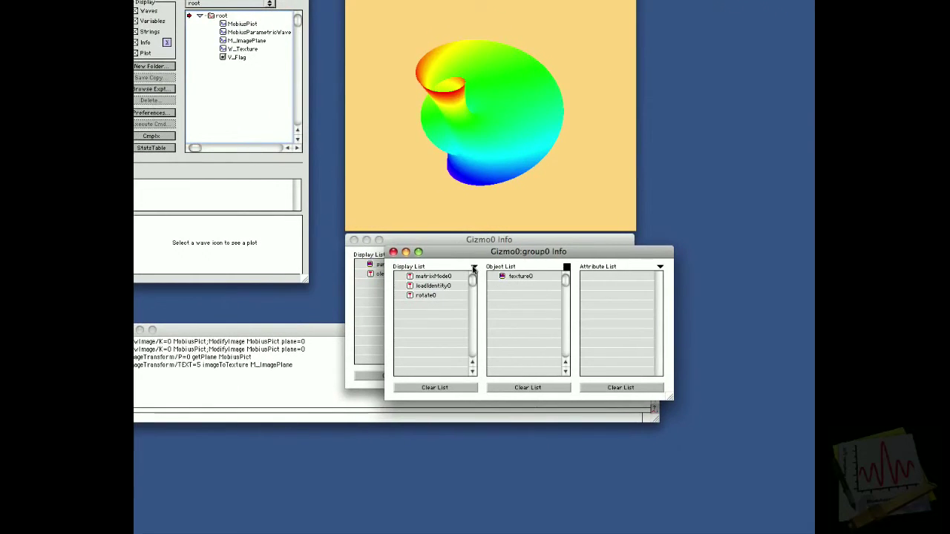
Append a Translate operation with X, Y, Z of 0 and a Scale operation with X, Y, Z of 1 to the group's display list
click(473, 269)
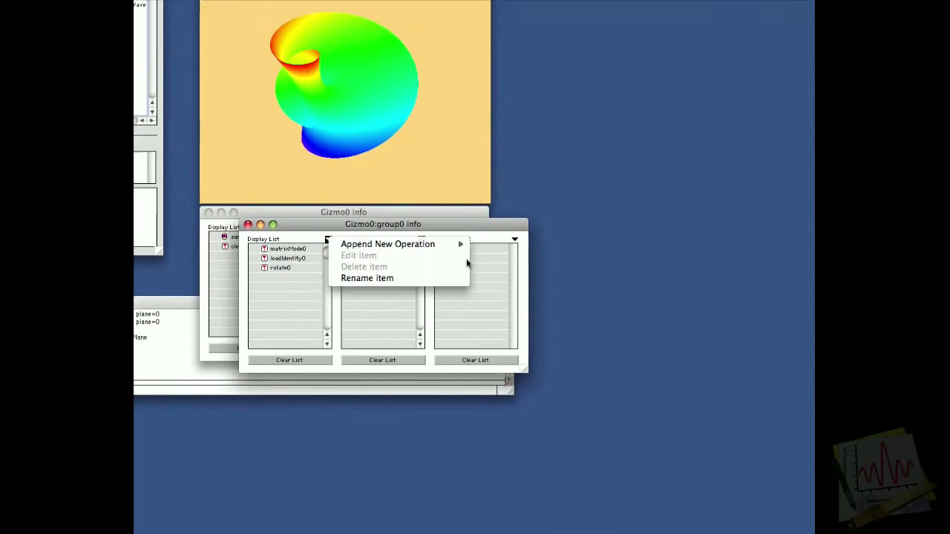
mouse_move(415, 244)
click(512, 271)
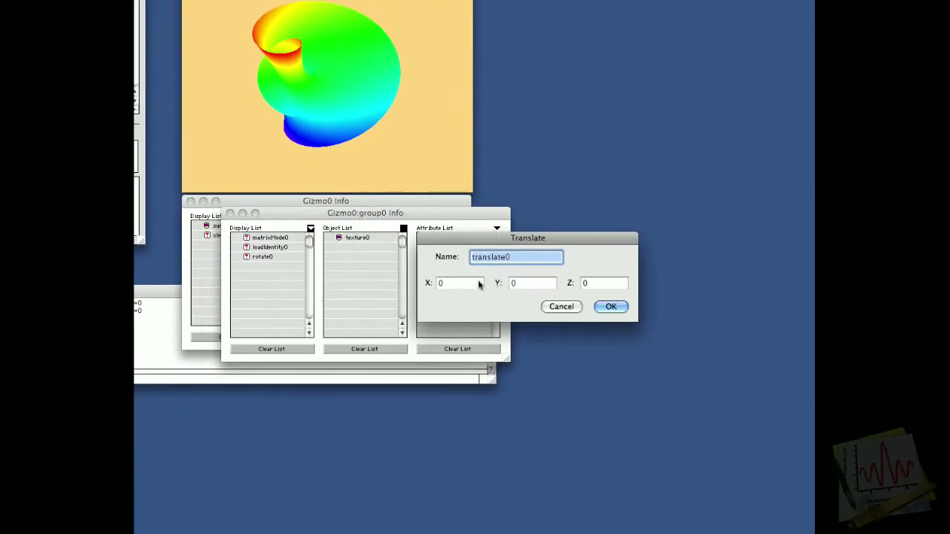
click(610, 306)
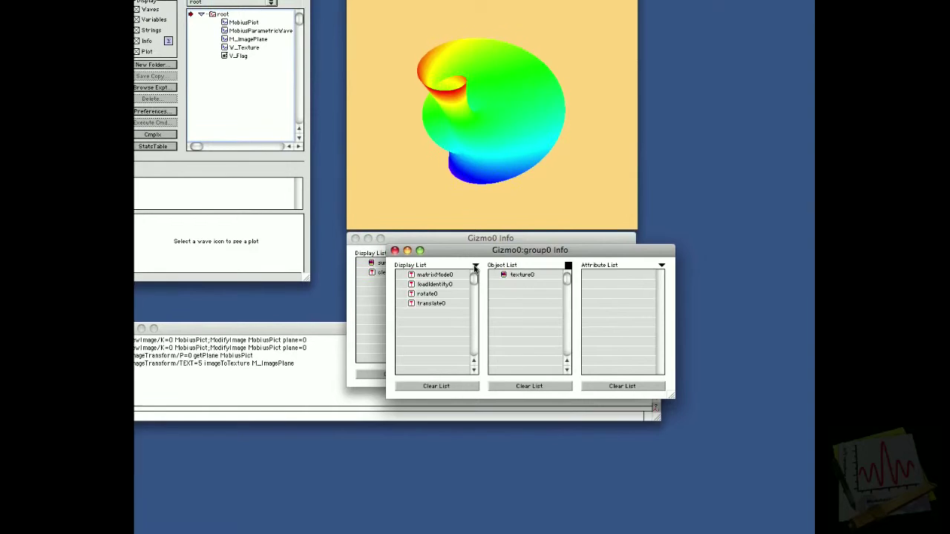
click(179, 189)
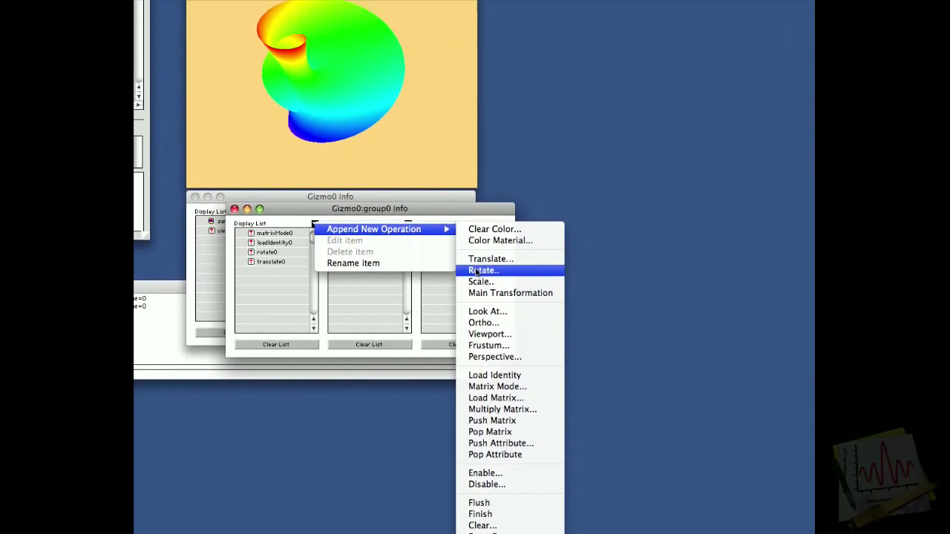
click(481, 282)
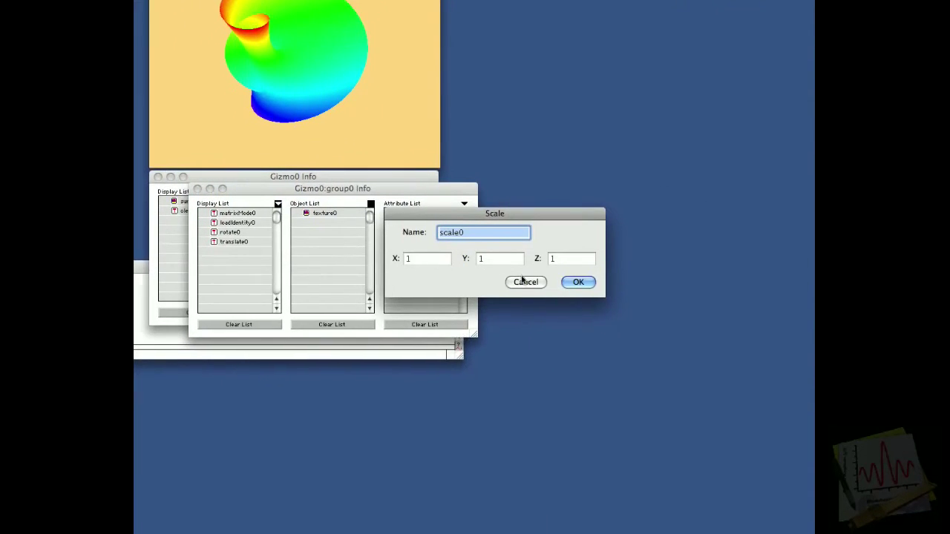
click(578, 282)
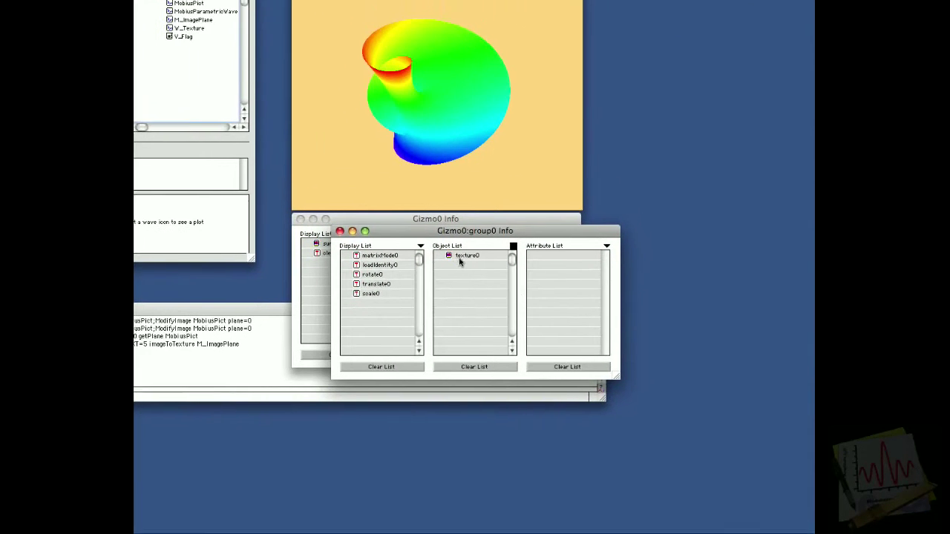
Add texture0 to the end of the group's display list and follow it with a Matrix Mode operation set to GL_MODELVIEW
click(461, 257)
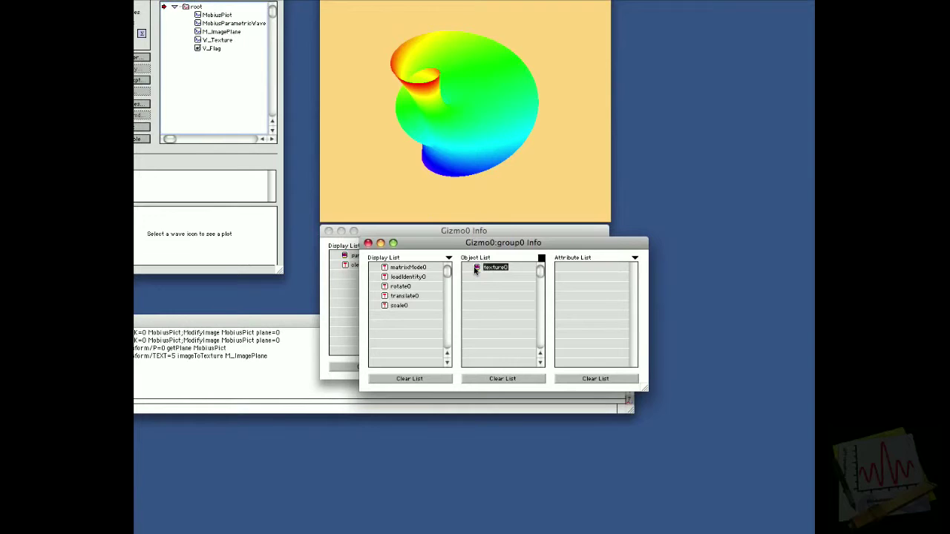
mouse_move(475, 271)
mouse_down()
mouse_move(470, 281)
mouse_move(474, 270)
mouse_up()
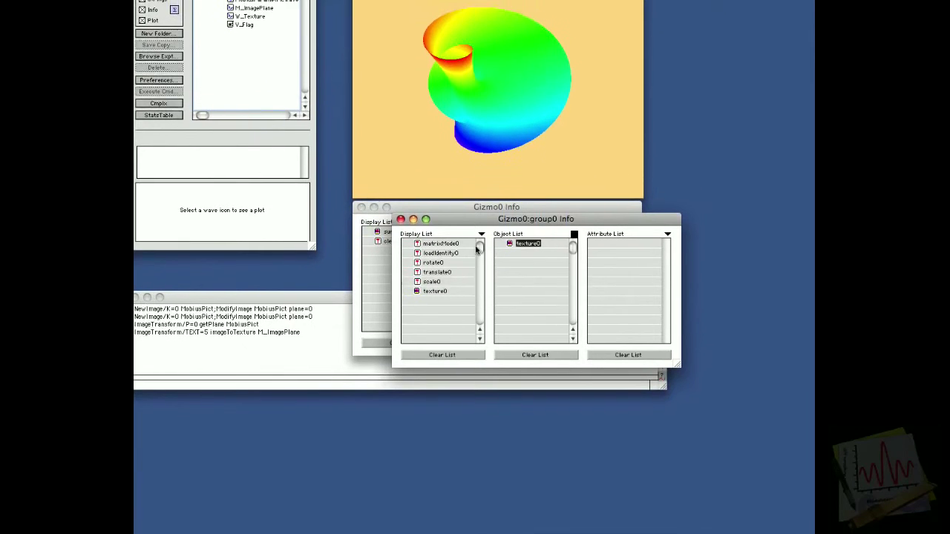
click(480, 214)
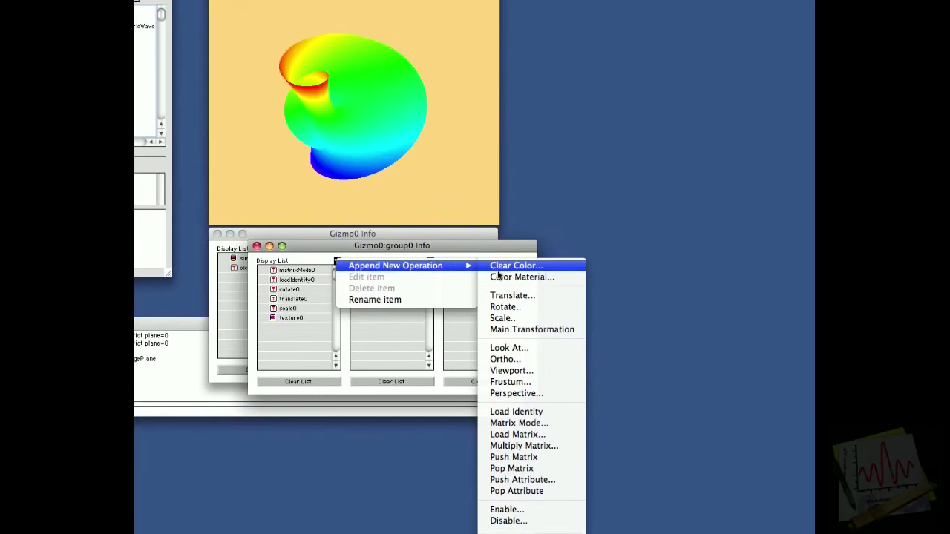
click(491, 317)
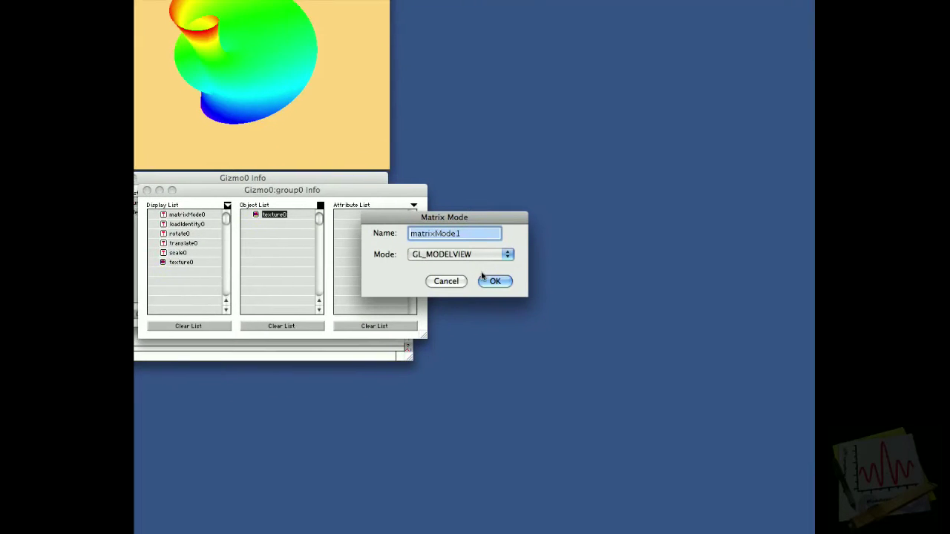
click(509, 289)
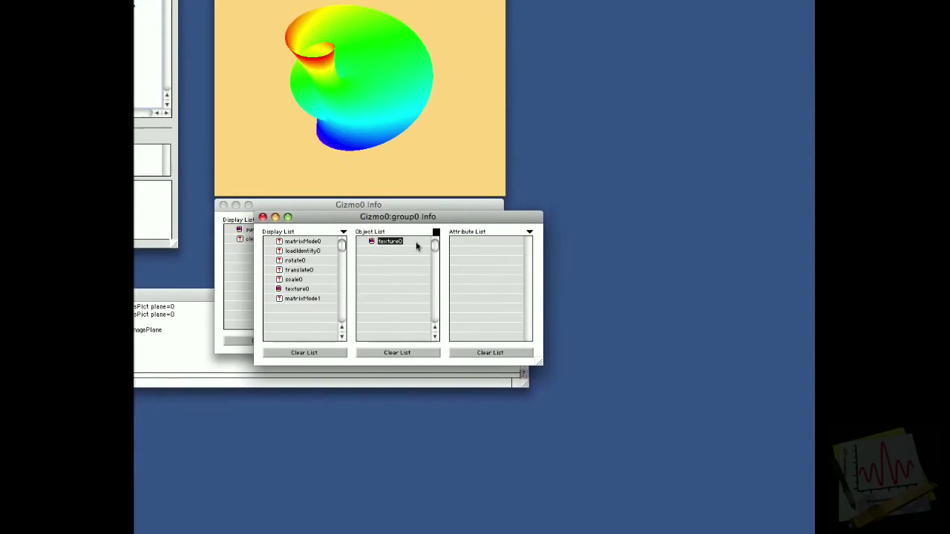
Move the group's info window aside and review the order of its display list items from matrixMode0 to matrixMode1
drag(492, 270, 498, 282)
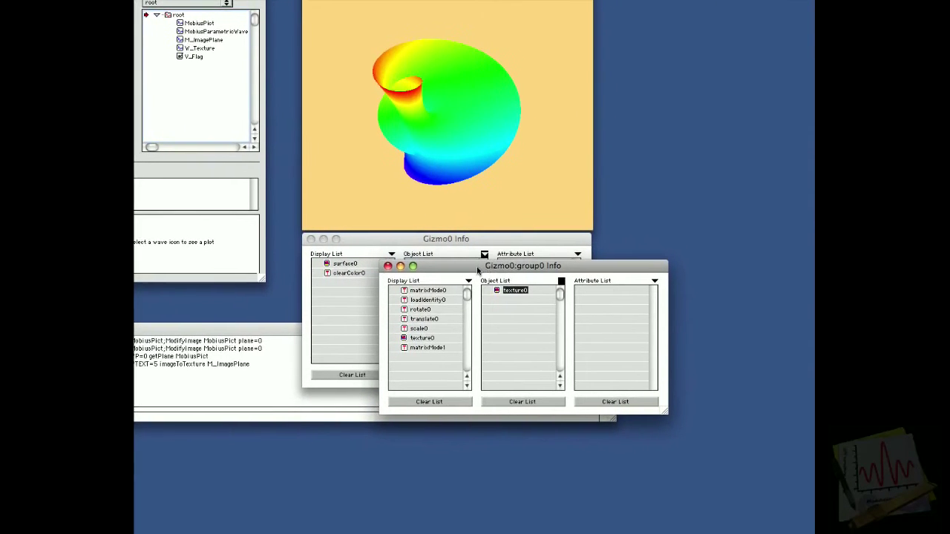
click(428, 291)
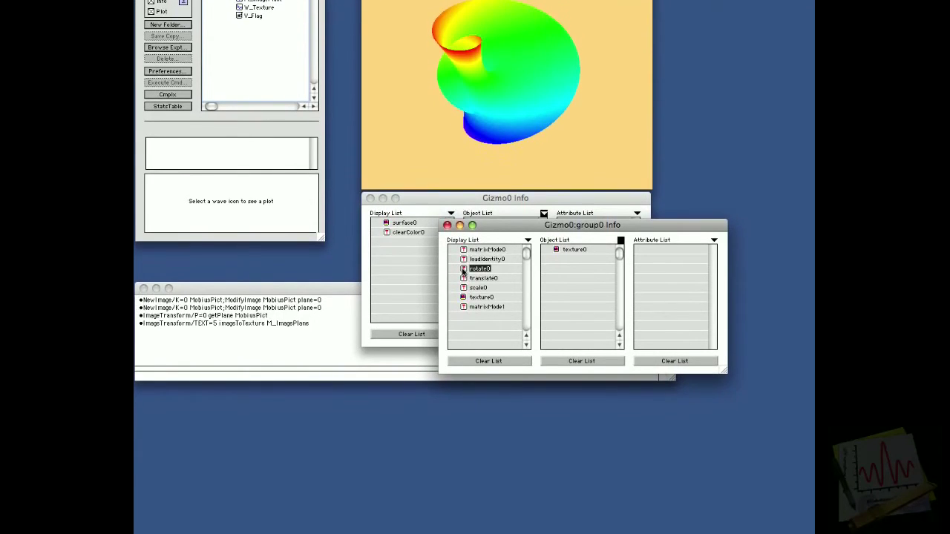
click(464, 277)
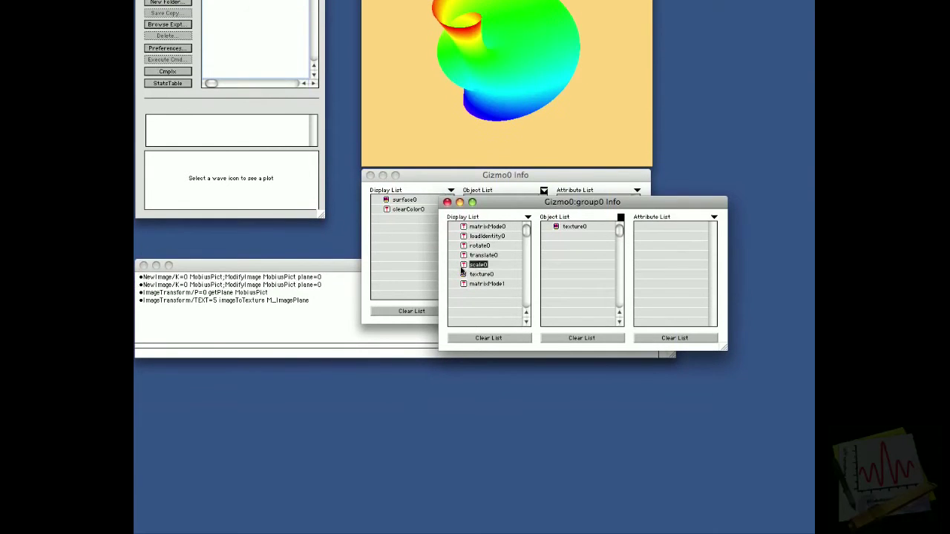
click(463, 273)
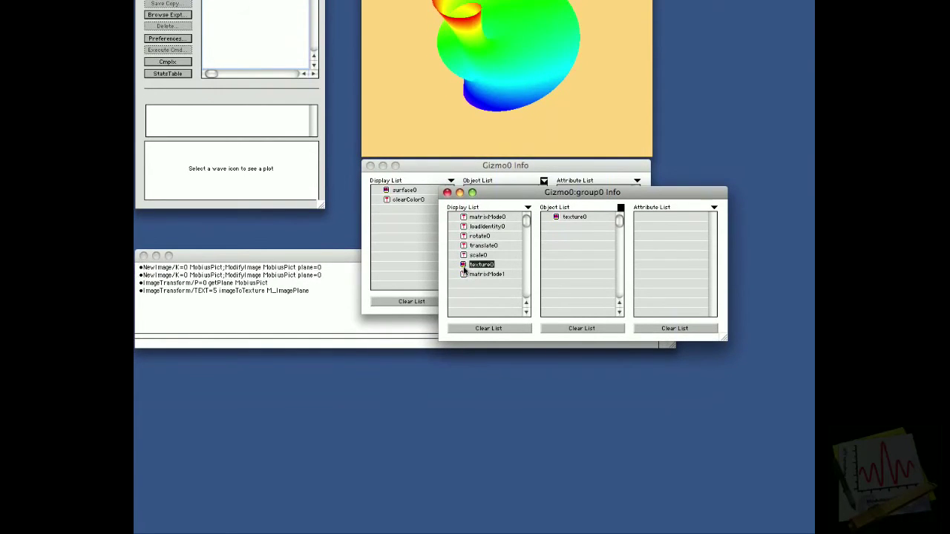
click(465, 274)
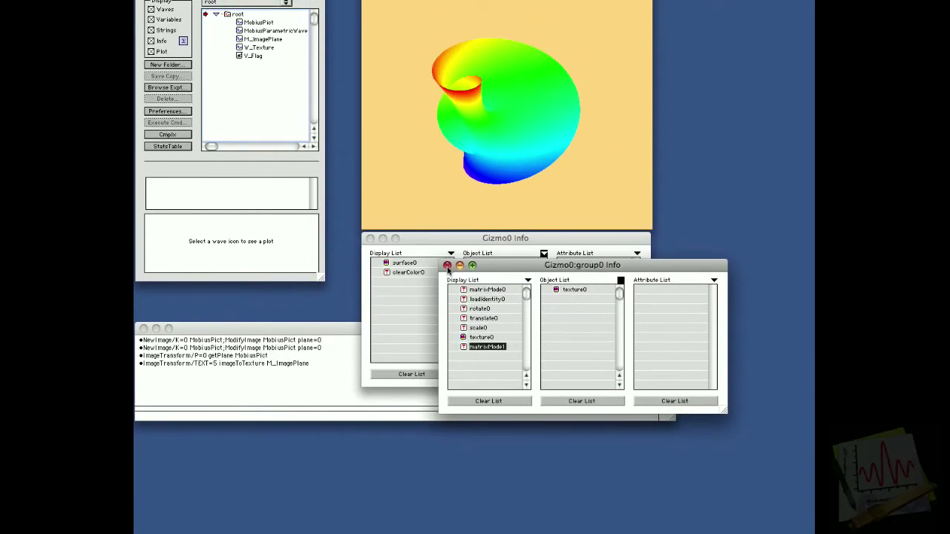
Move clearColor0 to the start of the plot's display list and insert group0 between it and surface0
click(496, 299)
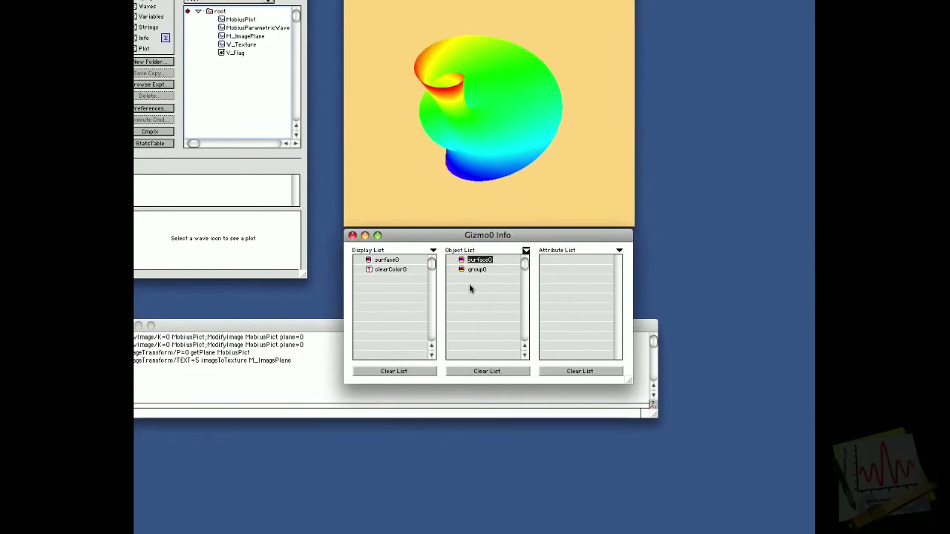
click(469, 297)
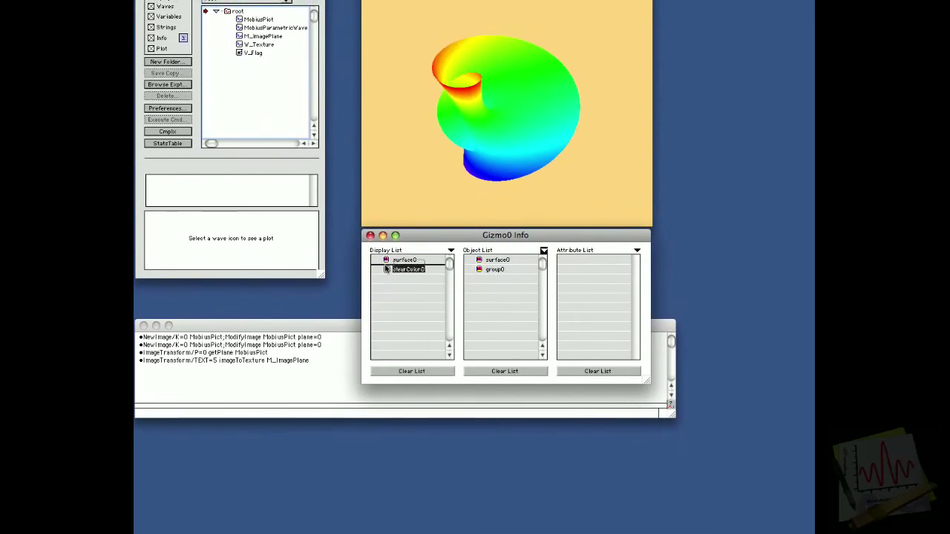
drag(385, 268, 381, 303)
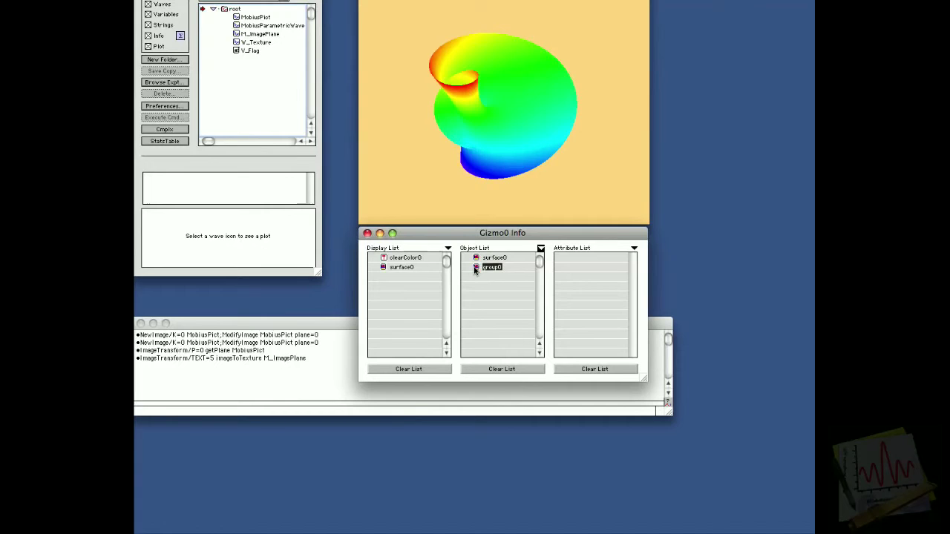
drag(474, 271, 439, 271)
drag(509, 157, 408, 219)
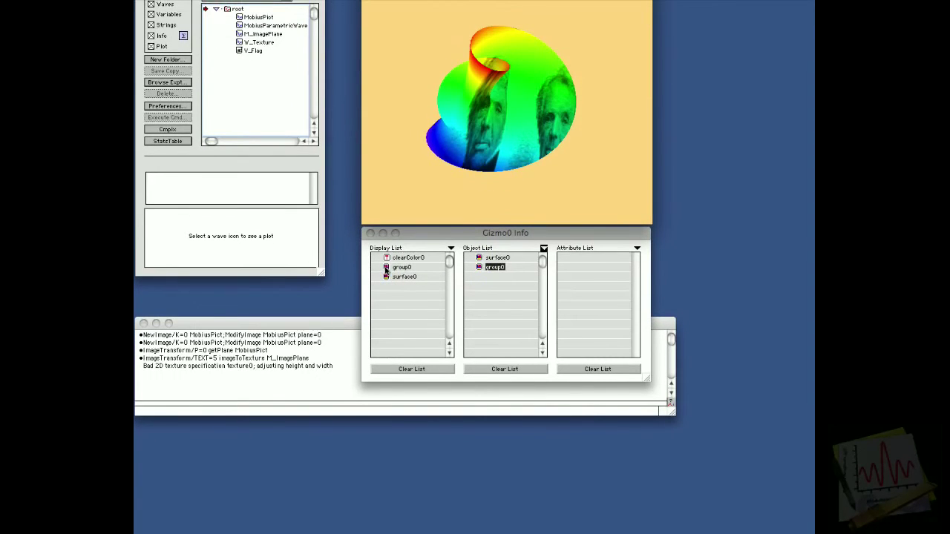
Change the X component of the scale0 operation inside group0 and close the group's info window
double_click(385, 269)
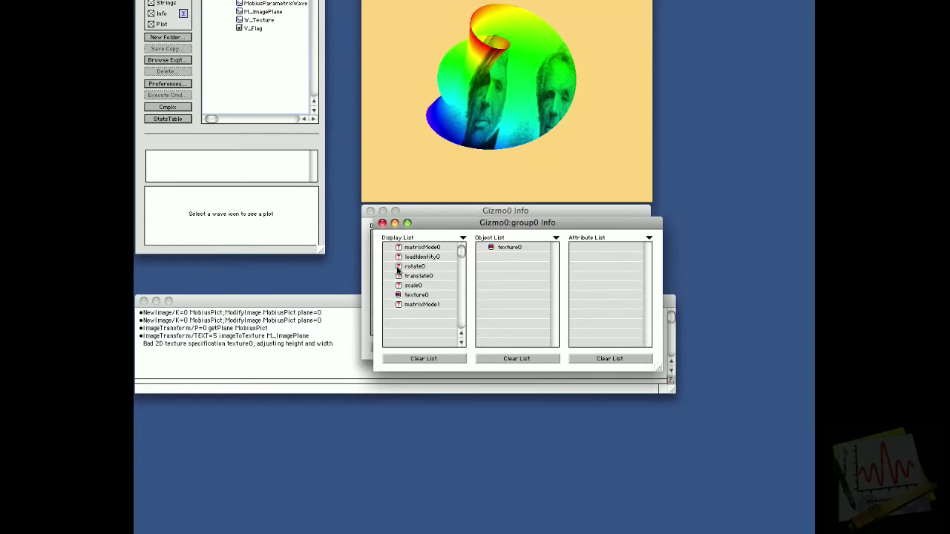
double_click(412, 285)
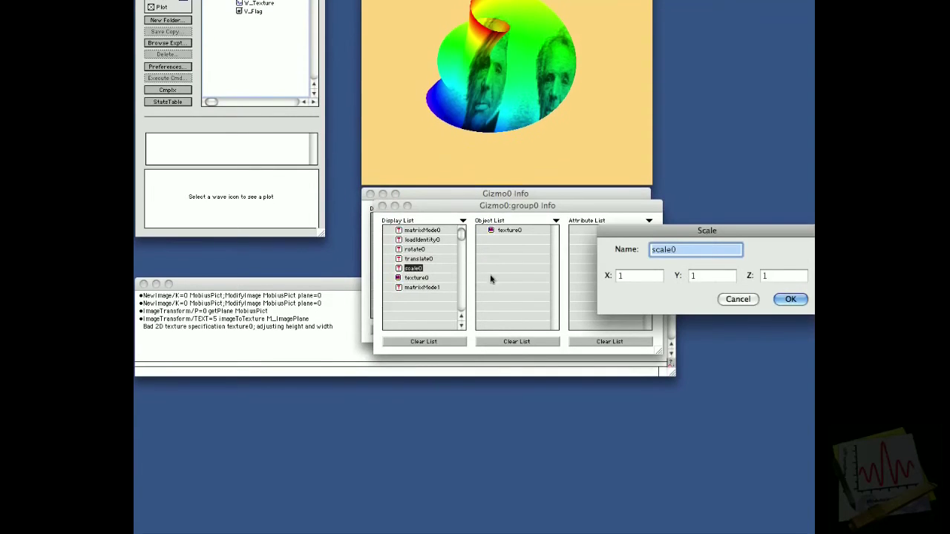
click(627, 278)
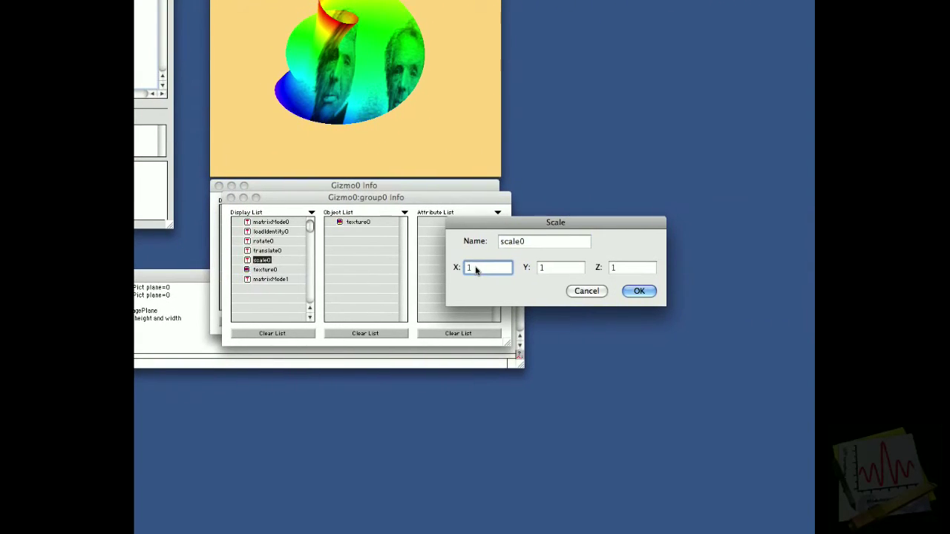
key(Return)
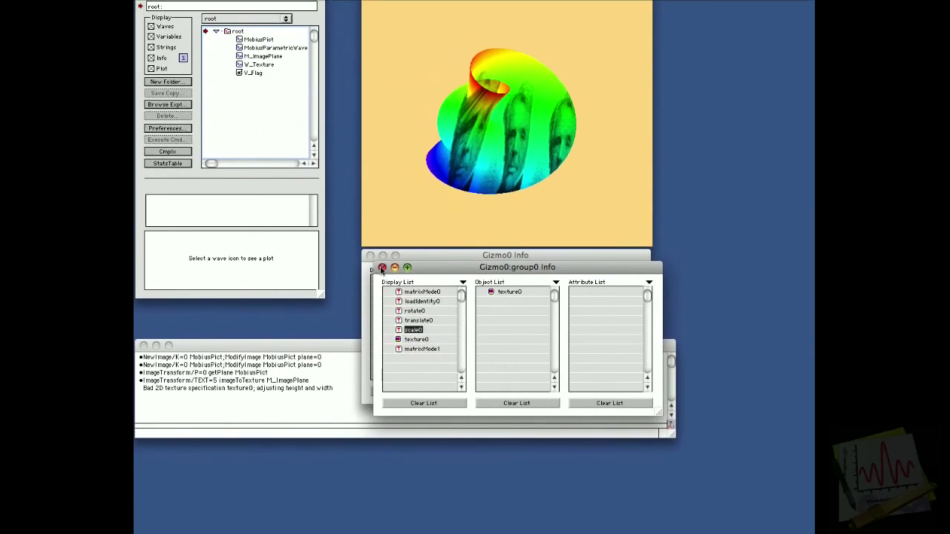
click(381, 269)
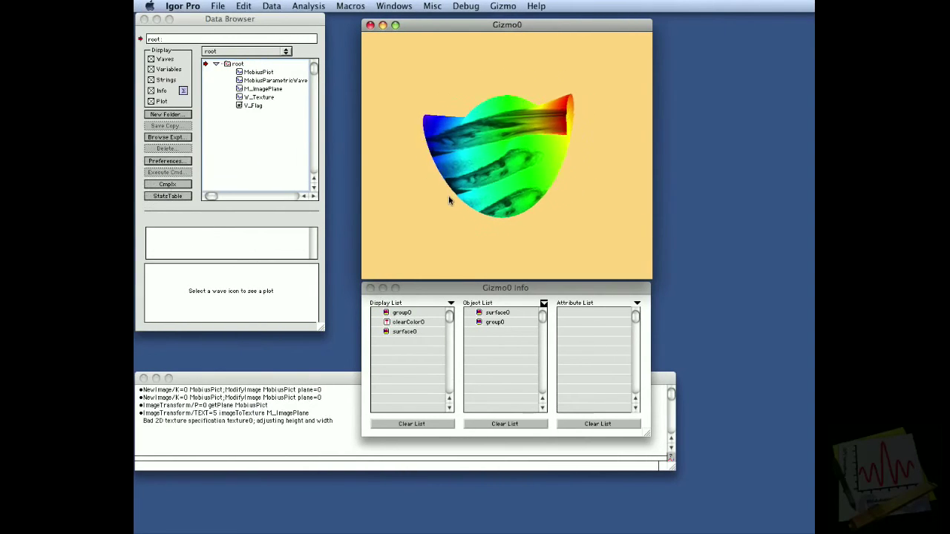
Run the Panel0 window macro to show the texture control panel
click(375, 6)
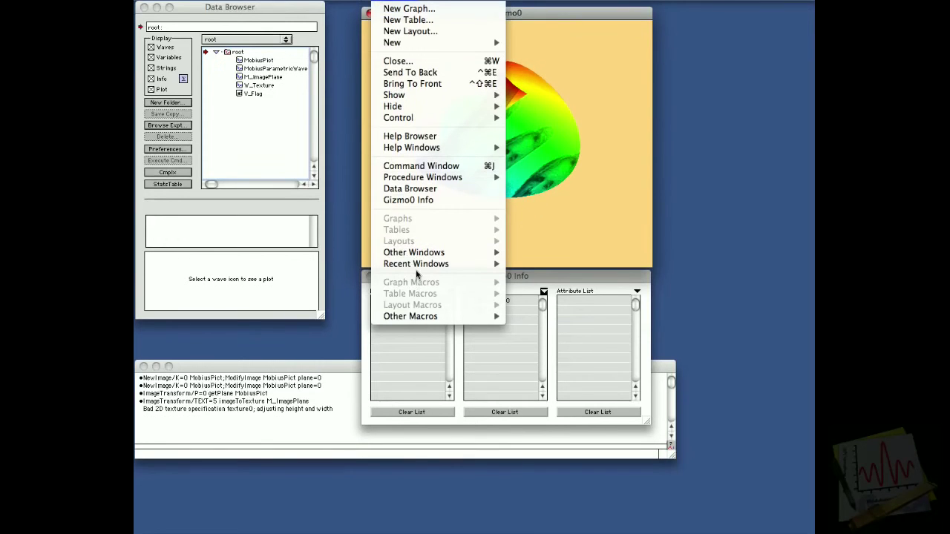
mouse_move(410, 284)
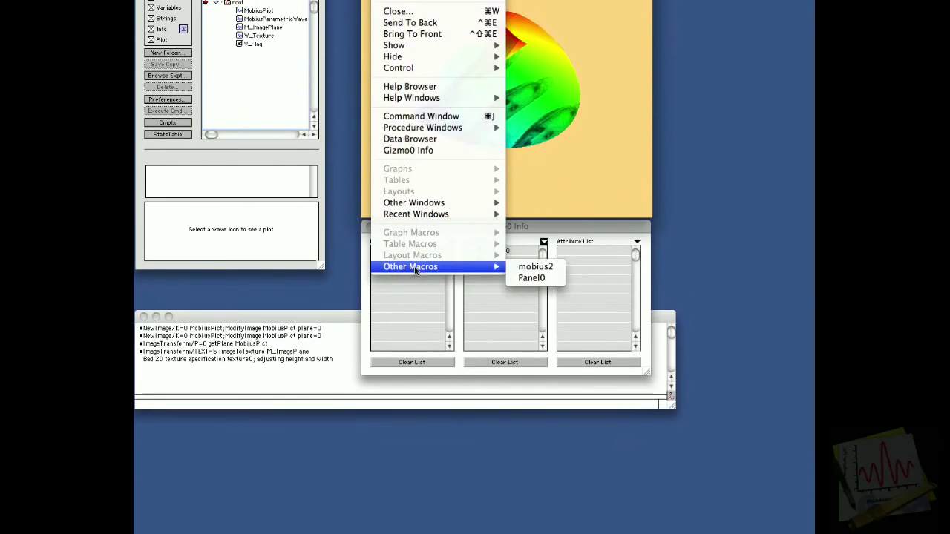
click(523, 295)
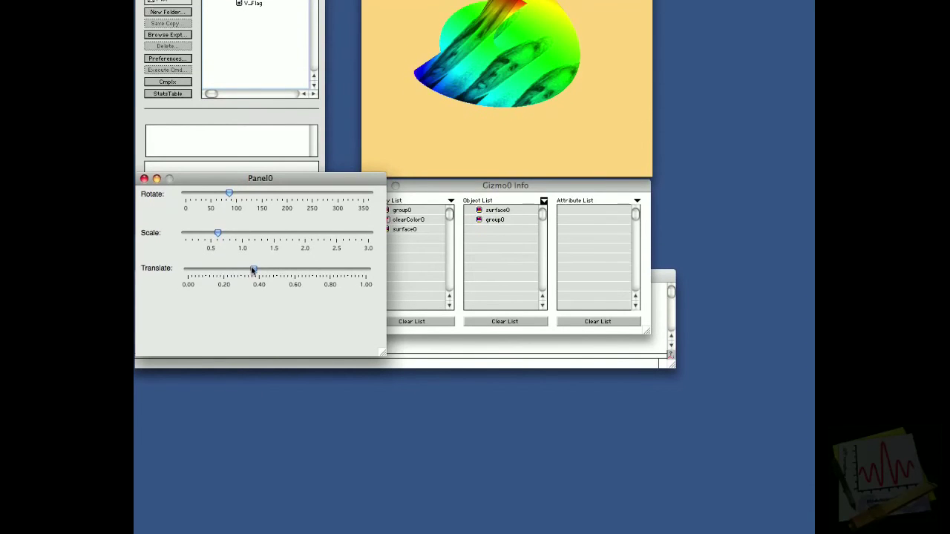
Adjust the texture in Panel0 to a translation of about 0.5, a scale of about 0.6 and a rotation of about 110
drag(261, 270, 292, 269)
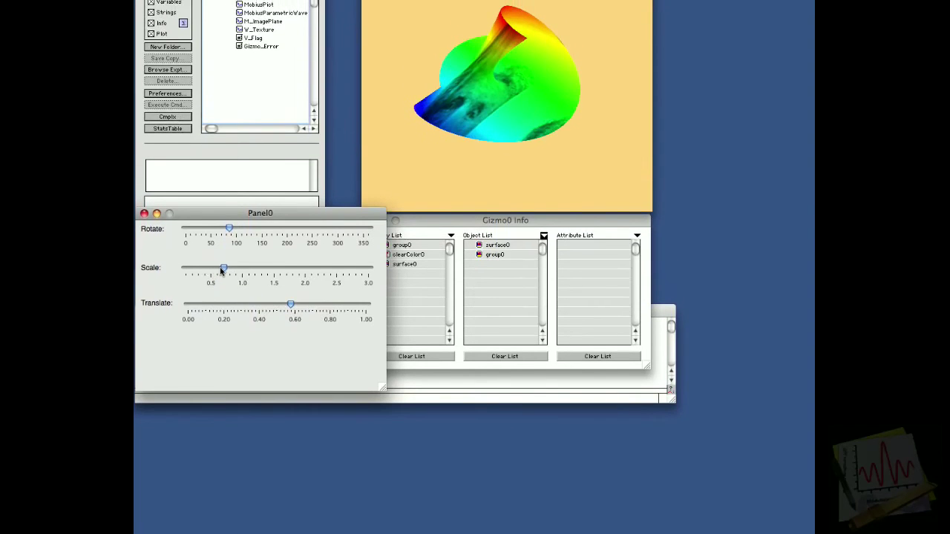
drag(236, 271, 260, 274)
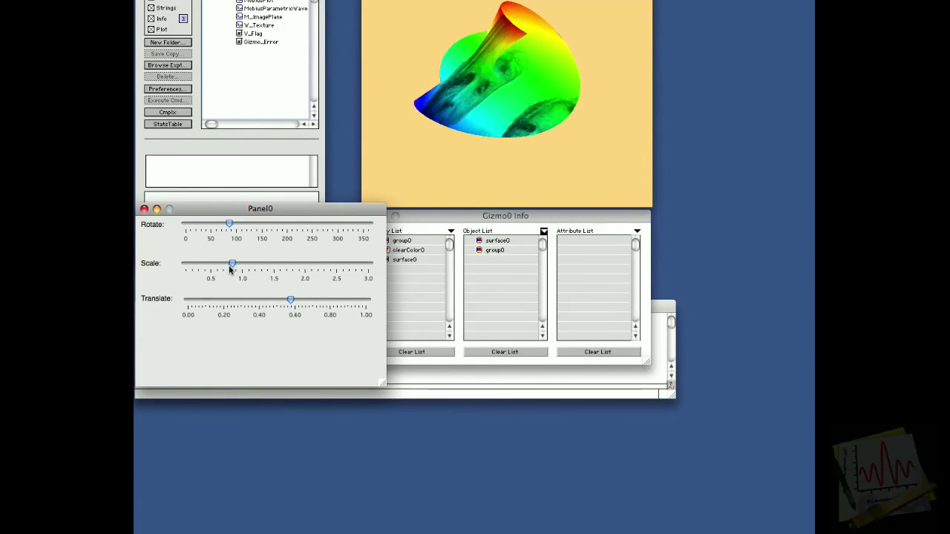
drag(314, 269, 215, 272)
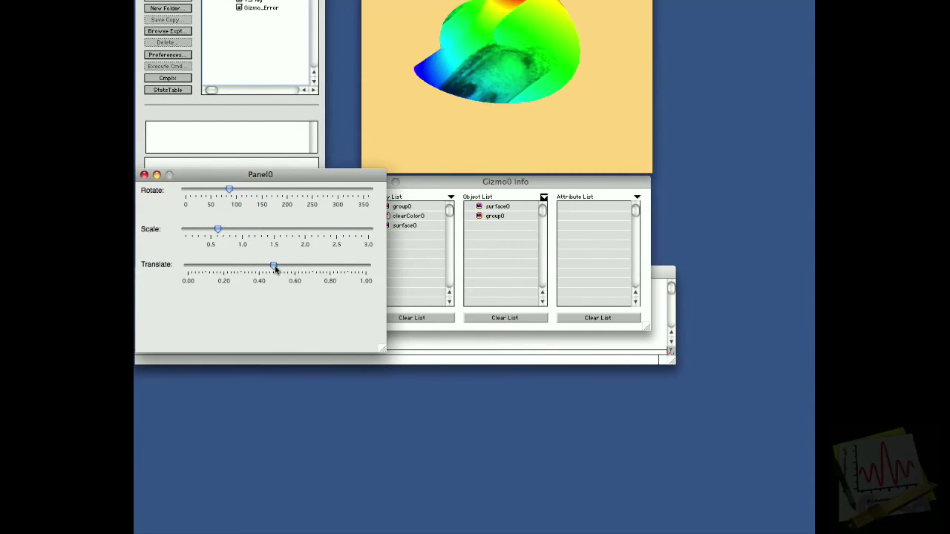
drag(276, 269, 277, 269)
drag(229, 191, 235, 191)
drag(234, 270, 242, 270)
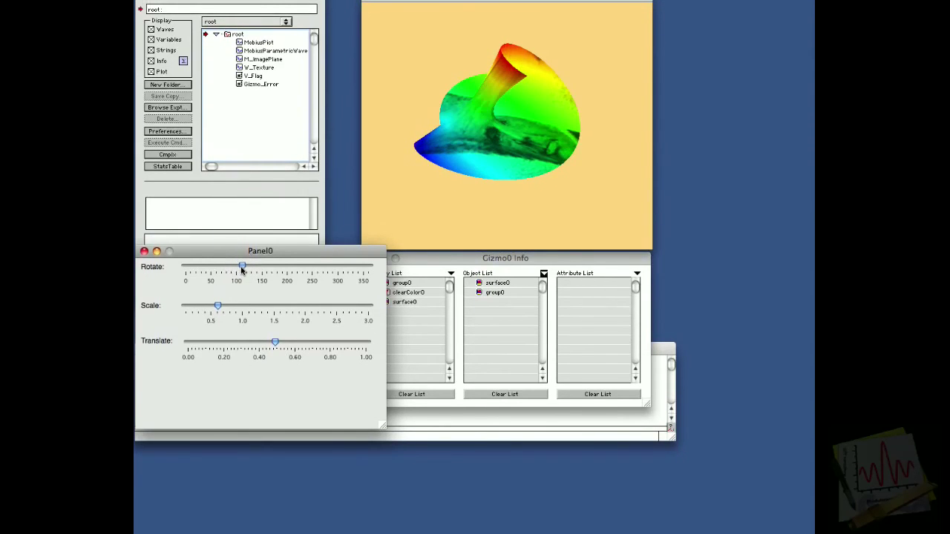
Rotate the Gizmo0 plot so the portrait mapped on the surface stands upright and faces the viewer
drag(510, 174, 557, 137)
mouse_move(468, 136)
mouse_down()
mouse_move(497, 122)
mouse_move(438, 132)
mouse_move(478, 150)
mouse_up()
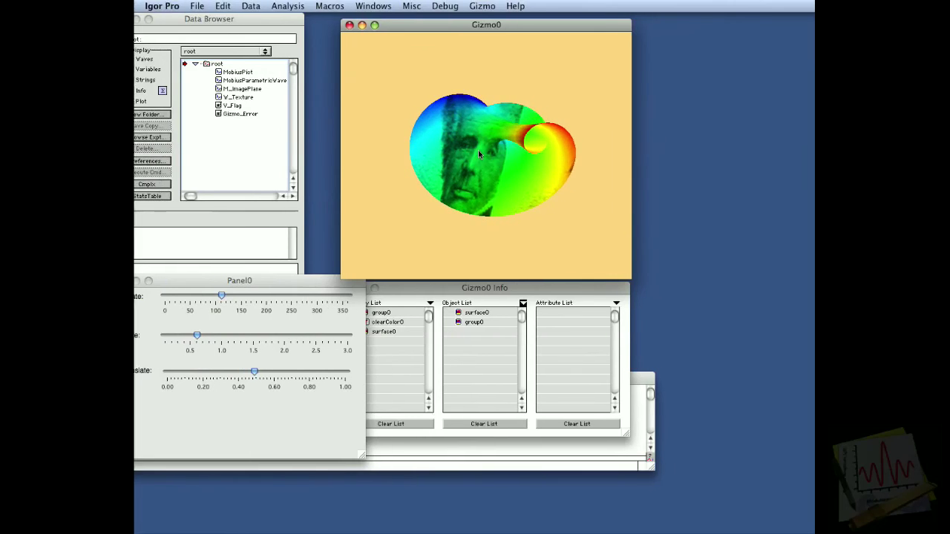
drag(475, 93, 443, 93)
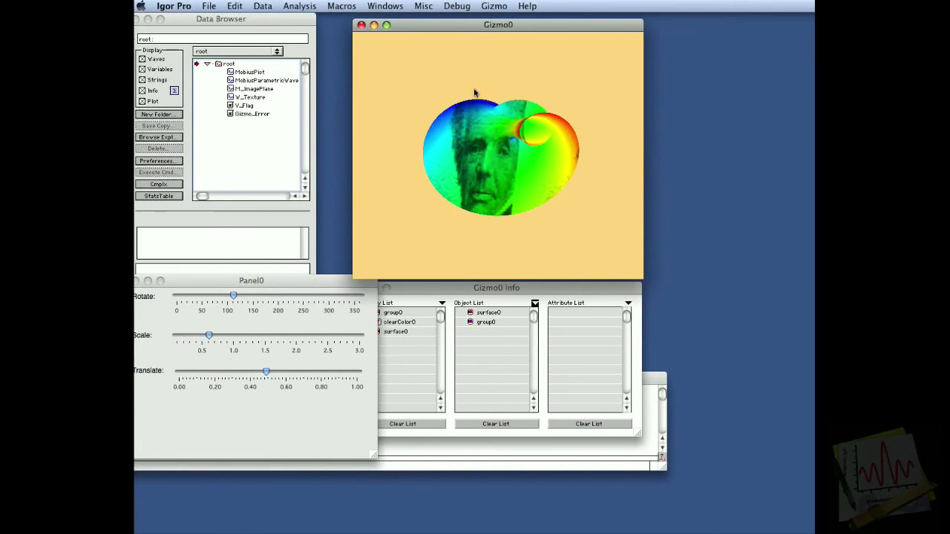